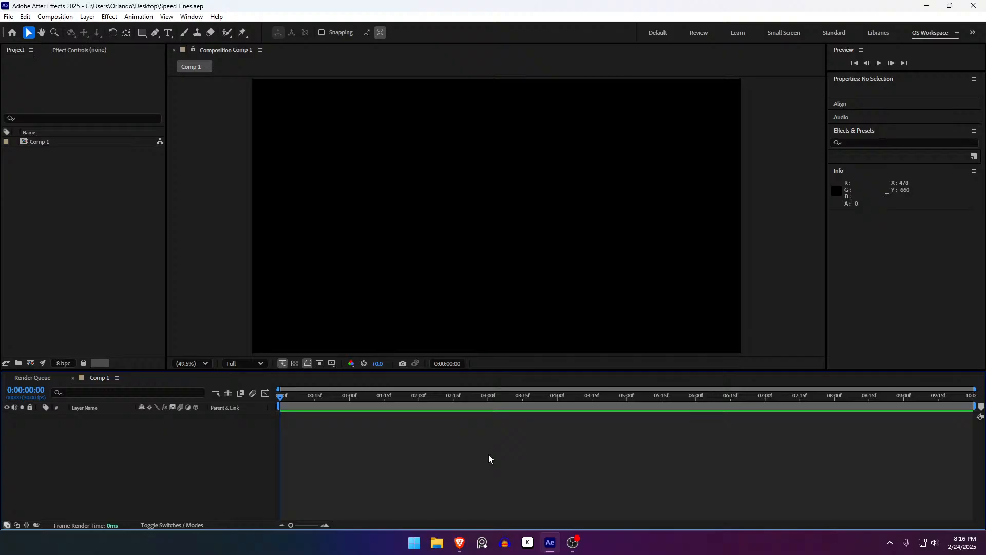
- Create a white 1920 × 1080 px solid named Speed Lines and show its effect controls
key(ctrl+y)
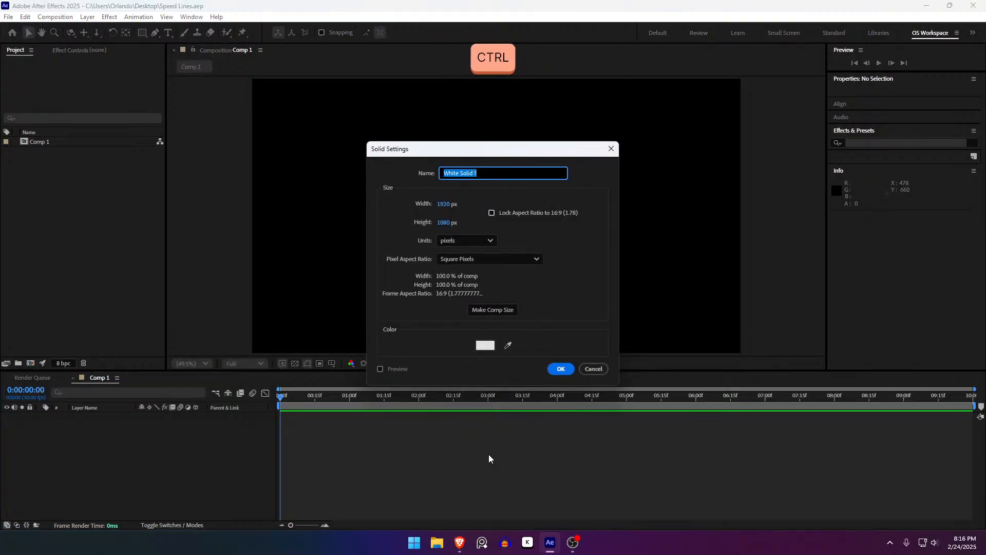
text(Speed Lines)
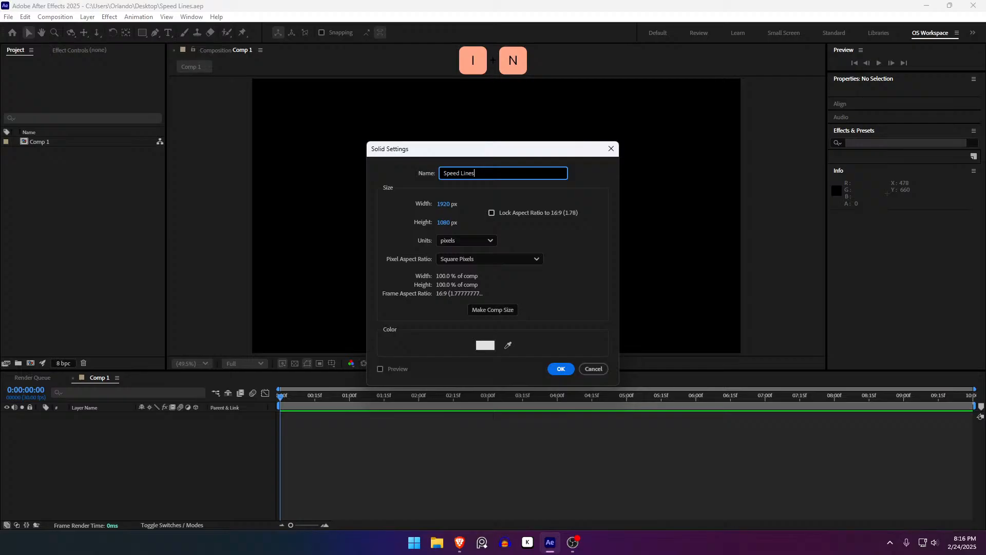
key(Return)
key(F3)
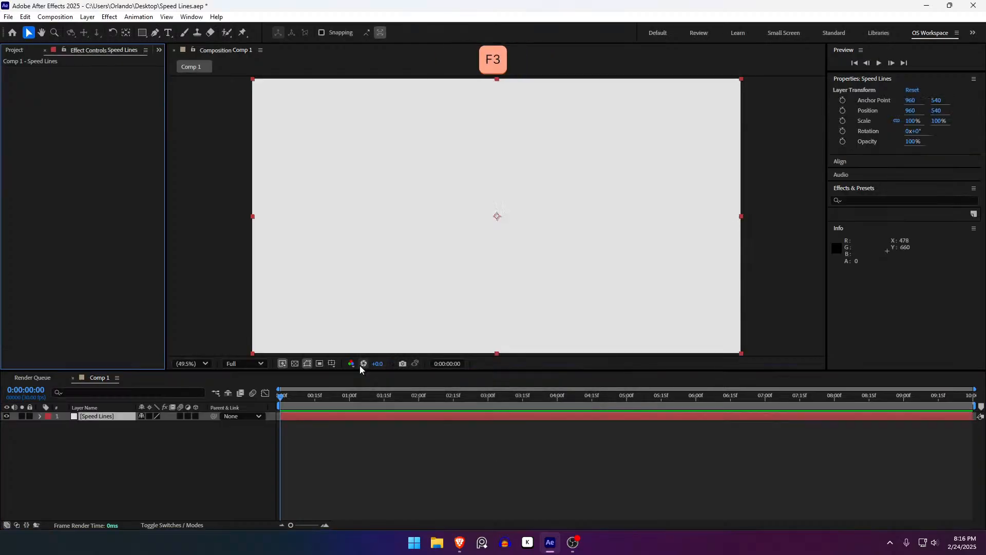
- Apply the CC Particle World effect to the Speed Lines layer
key(ctrl+space)
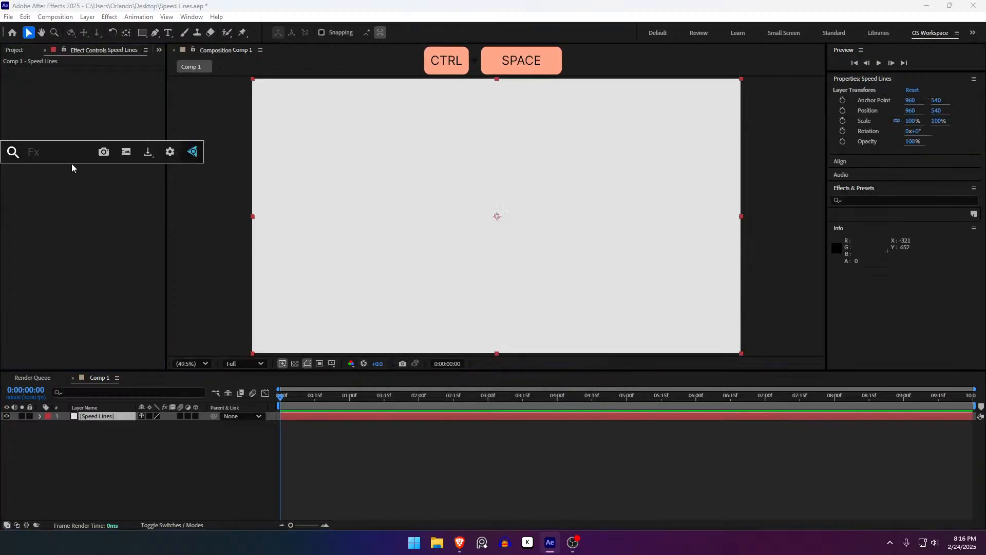
text(CC Partickl)
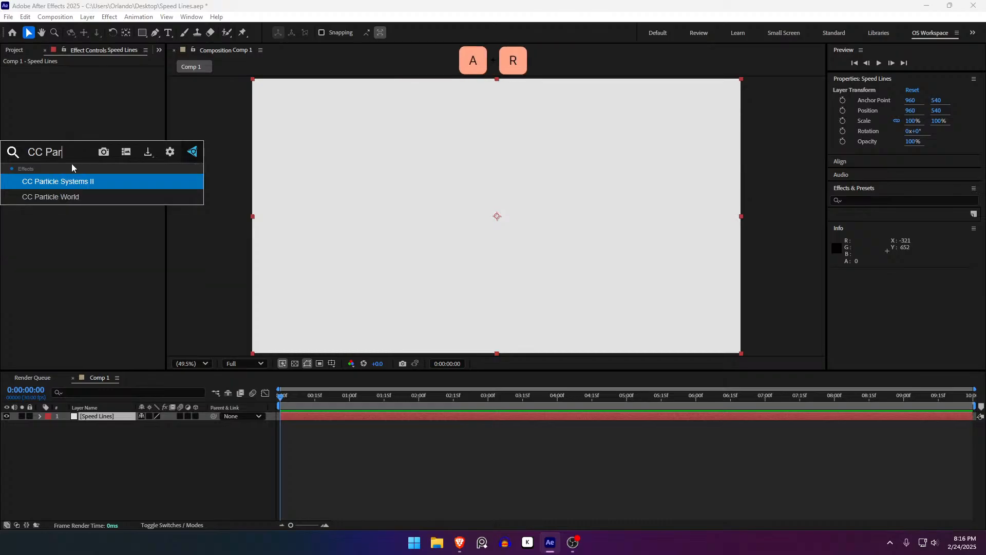
key(BackSpace)
key(BackSpace)
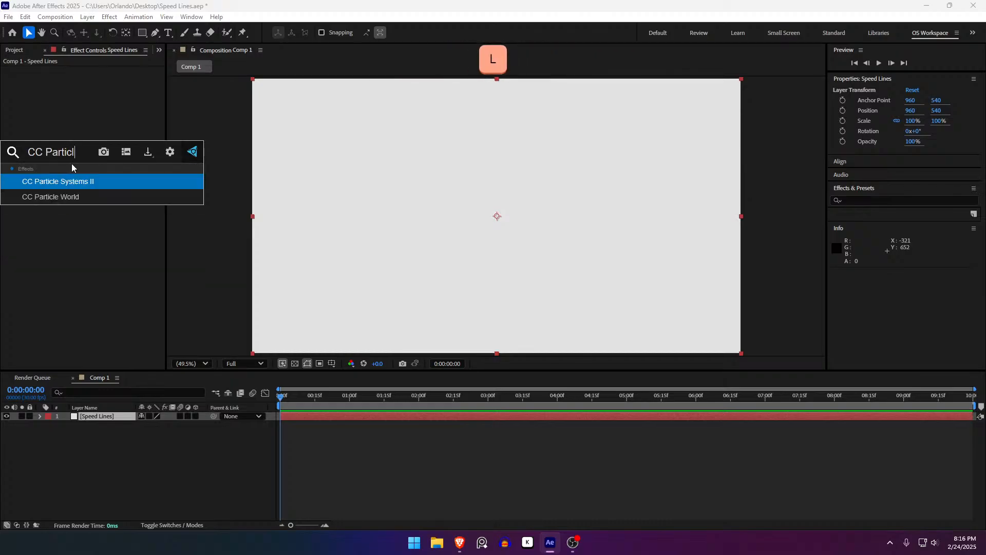
key(Down)
key(Return)
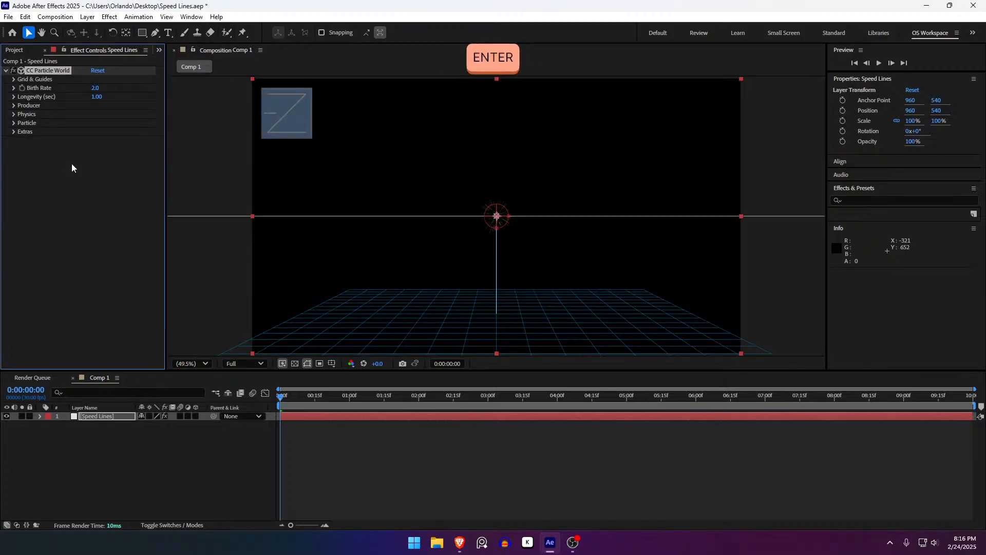
- Preview the default particle animation and scrub through its opening frames
key(space)
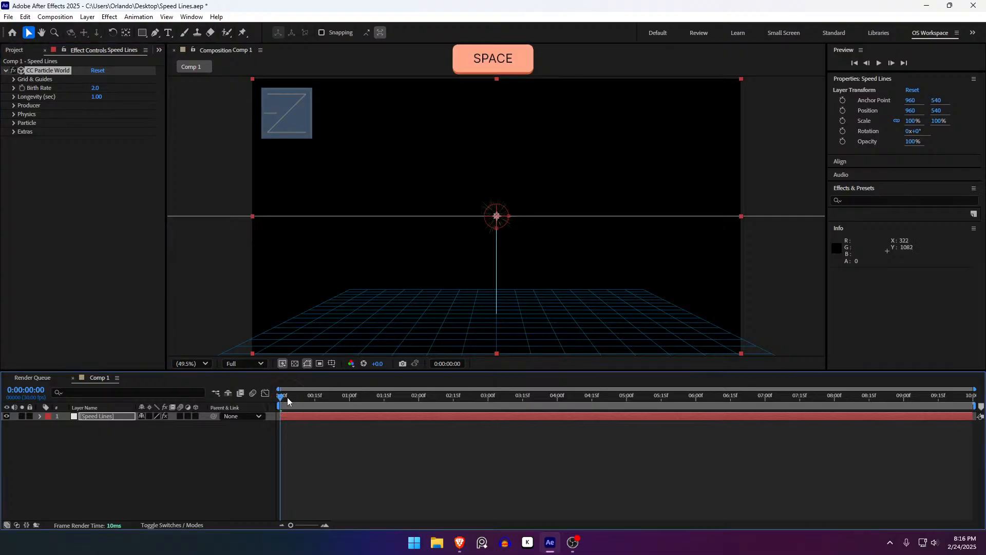
click(297, 399)
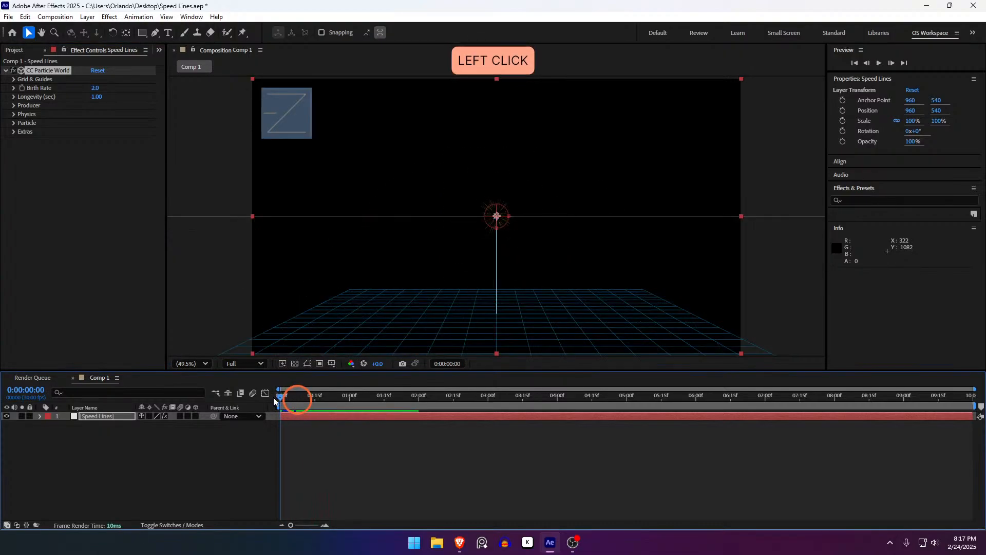
click(287, 402)
drag(288, 401, 281, 401)
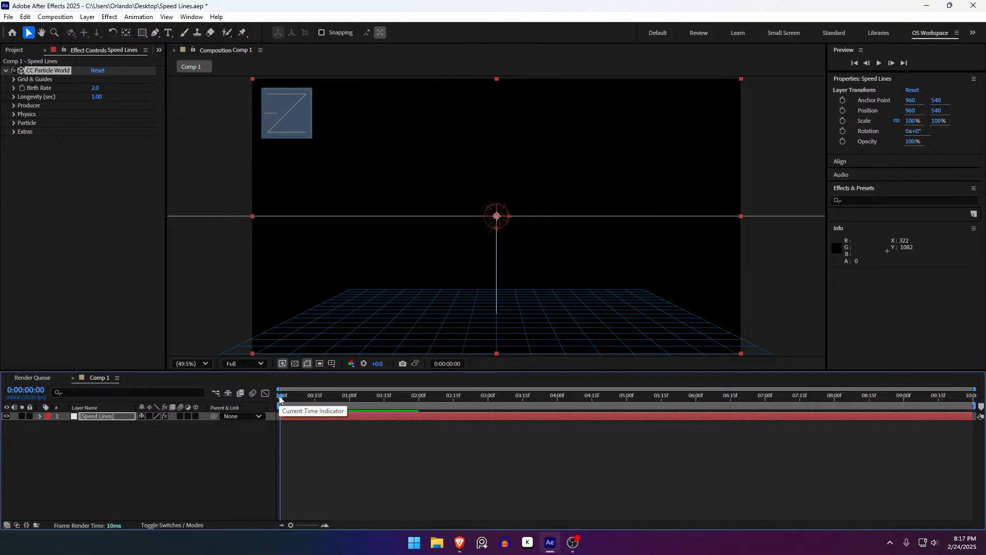
mouse_move(280, 400)
mouse_down()
mouse_move(333, 401)
mouse_move(271, 406)
mouse_up()
- Slide the Speed Lines layer about 1 second 12 frames earlier and cut off the part before the composition start
click(344, 415)
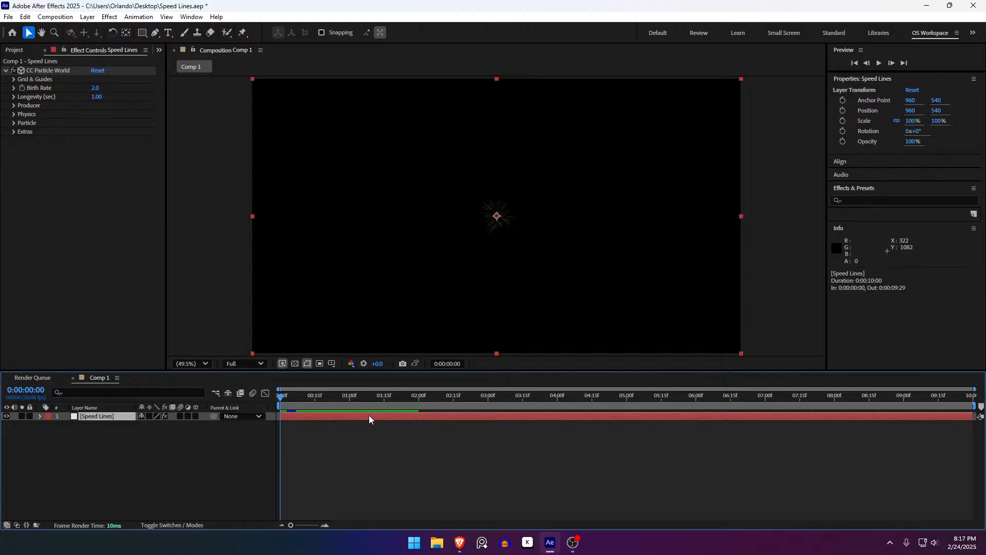
drag(381, 416, 282, 418)
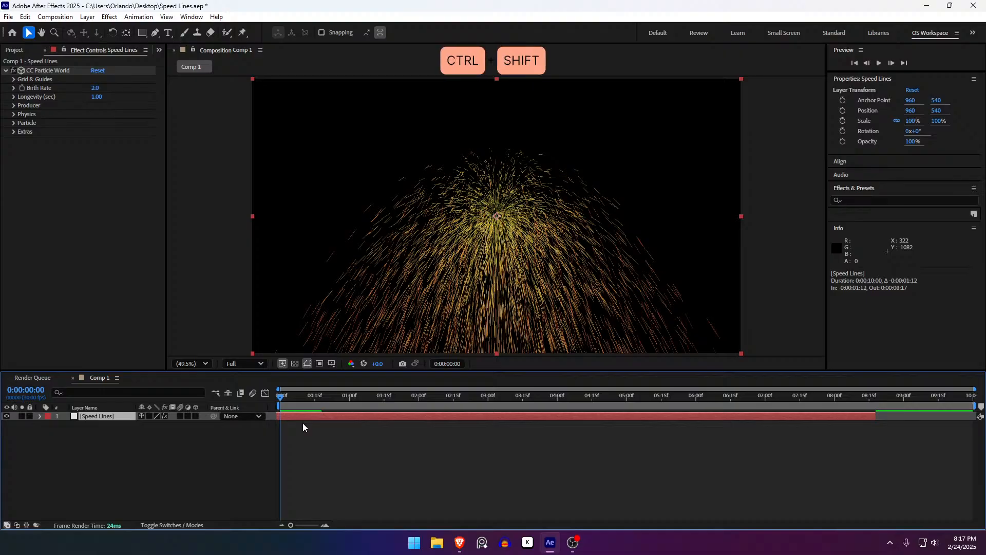
key(ctrl+shift+d)
click(280, 424)
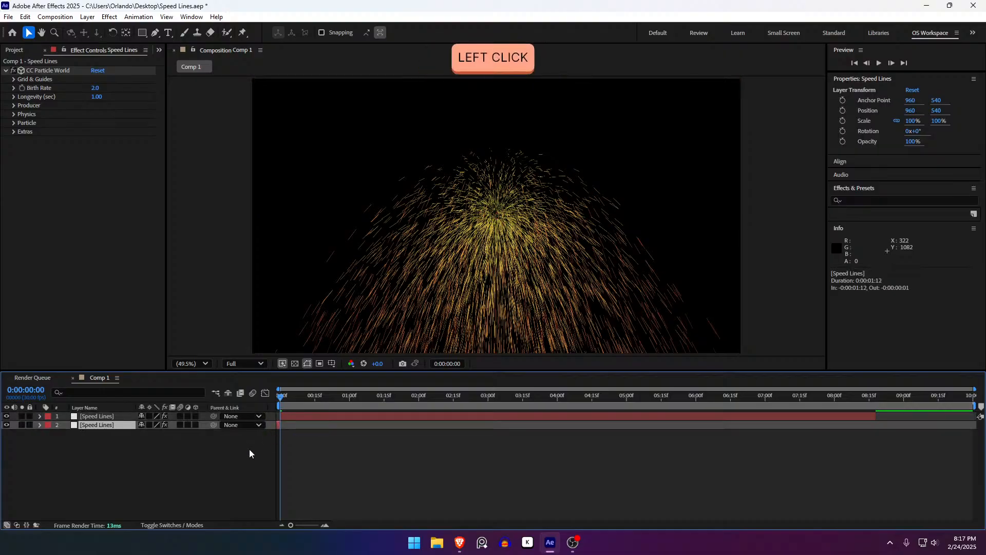
key(Delete)
click(336, 419)
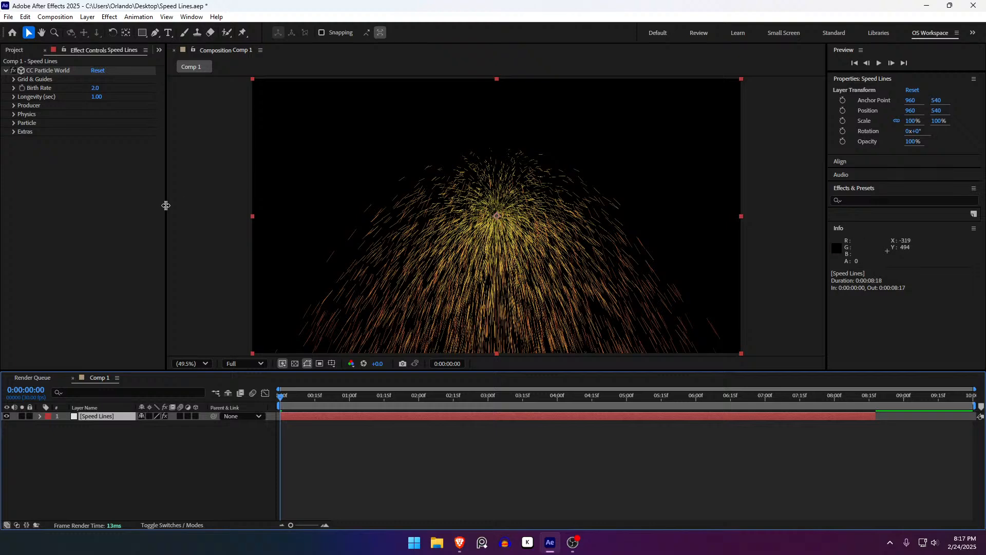
- Set both the particle Birth Color and Death Color to white (FFFFFF)
click(13, 125)
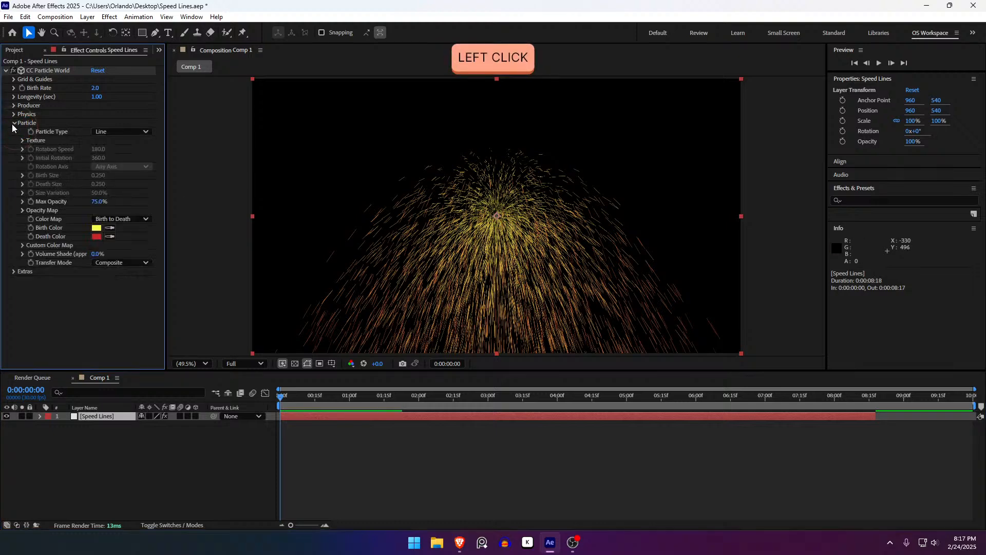
click(96, 228)
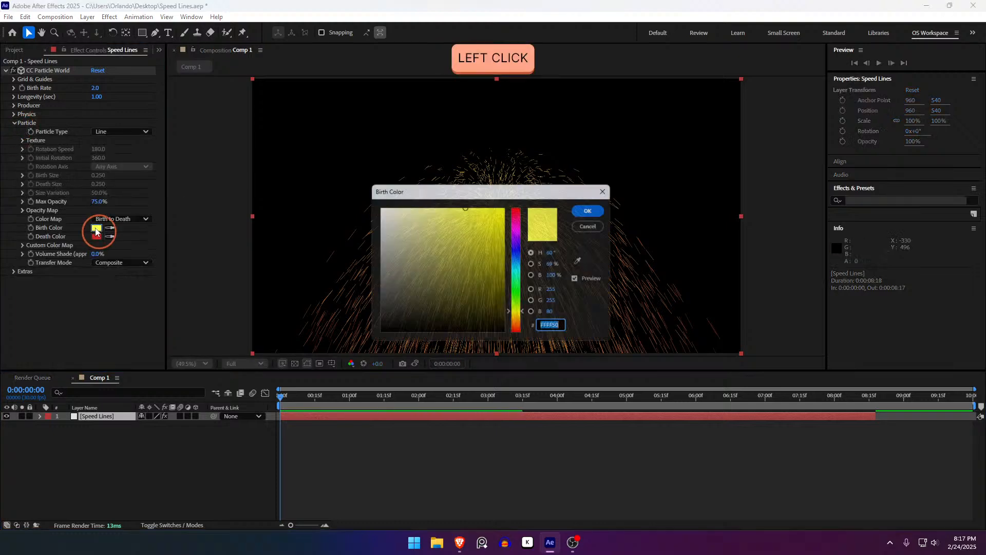
drag(403, 257, 344, 188)
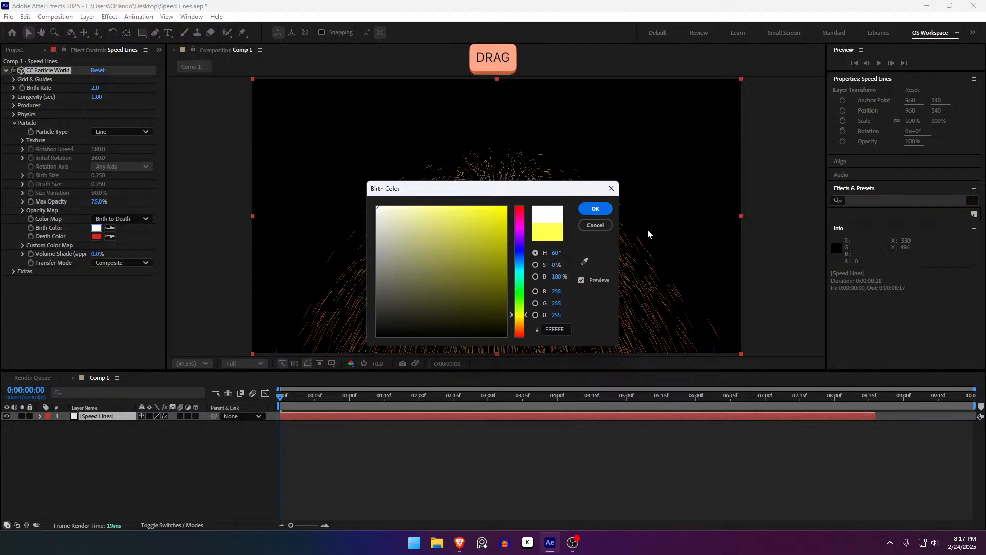
click(595, 210)
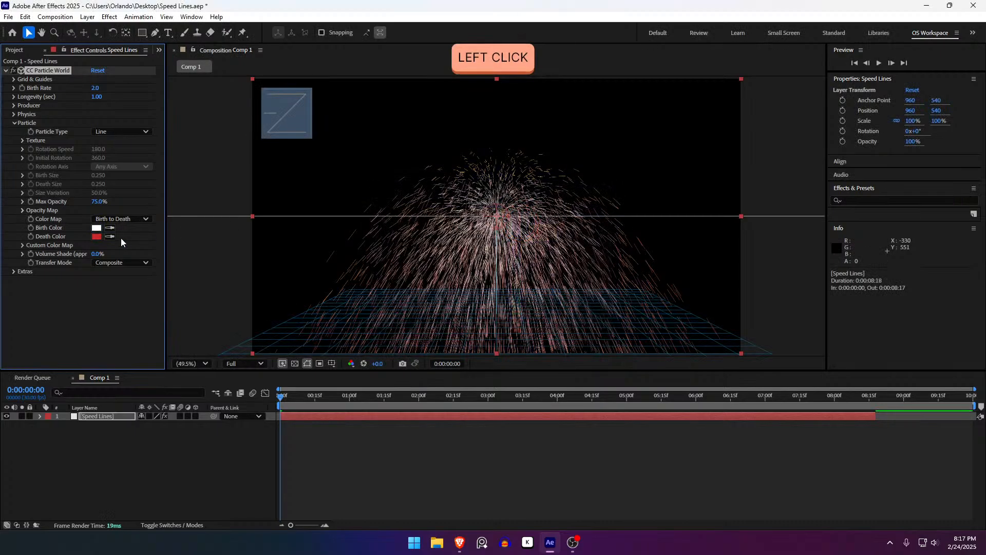
click(94, 236)
drag(450, 258, 295, 165)
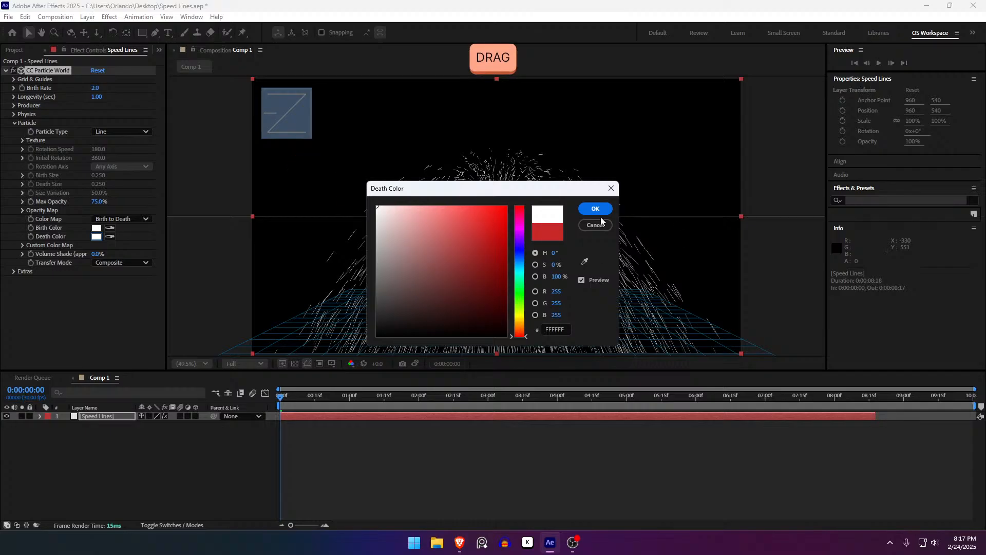
click(597, 211)
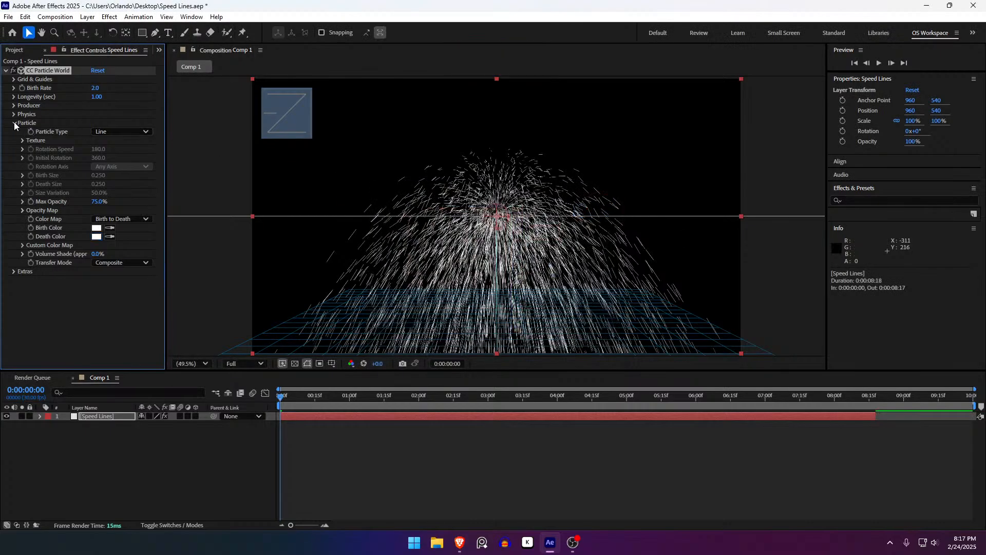
click(14, 123)
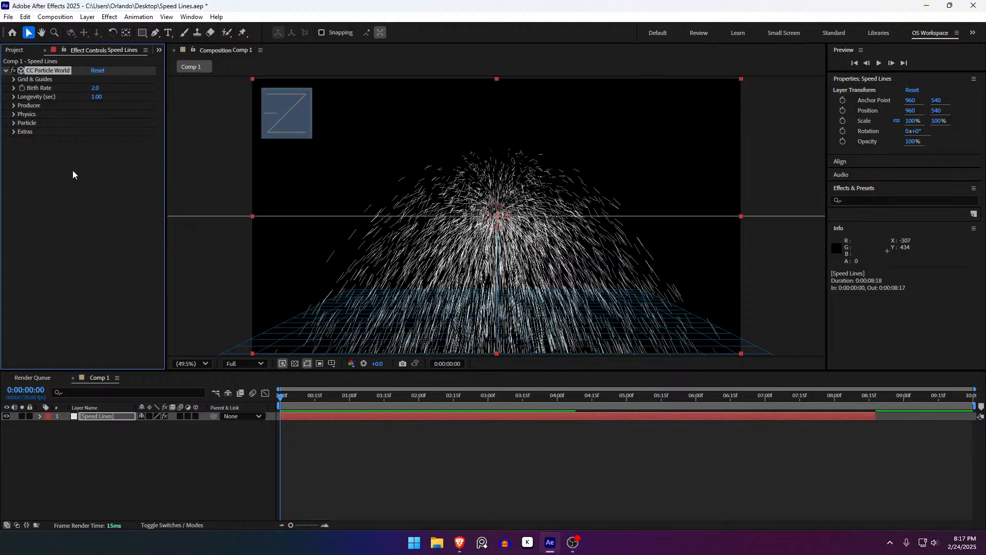
- Set the particle physics Velocity to 0 and scrub the opening frames to check the motion
click(12, 115)
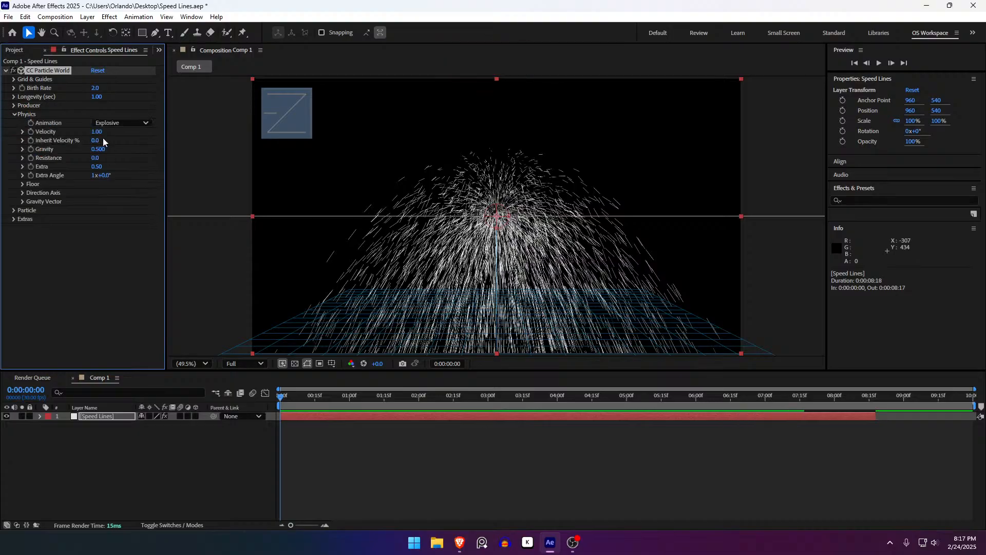
click(97, 132)
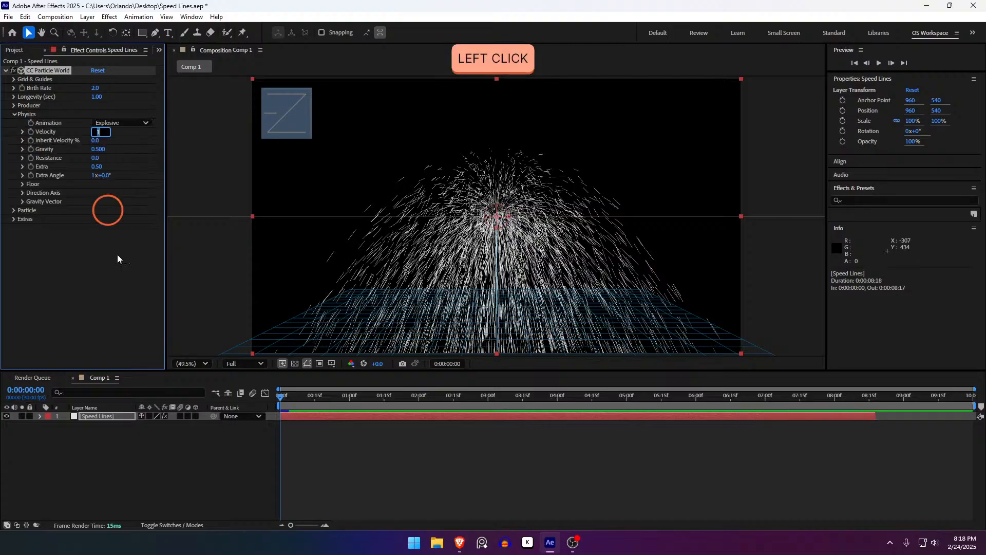
text(0)
key(Return)
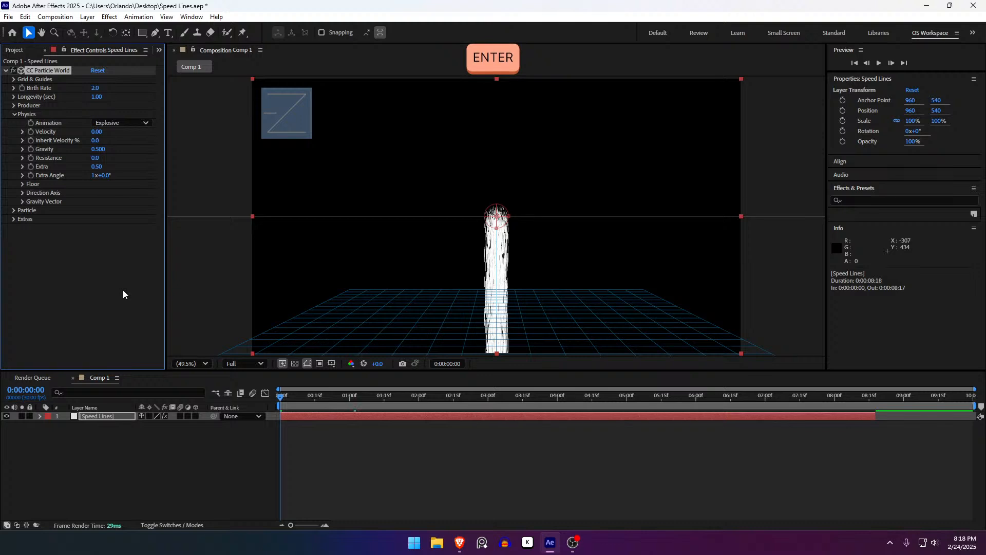
drag(298, 393, 234, 392)
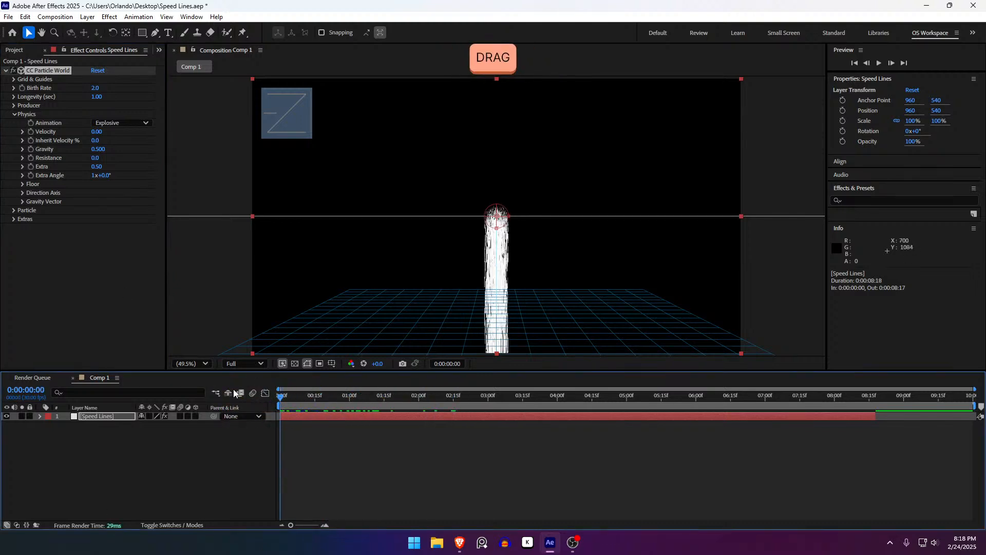
- Spread the particle producer to Radius X 0.605 and Radius Y 0.425, and preview the falling lines
click(11, 104)
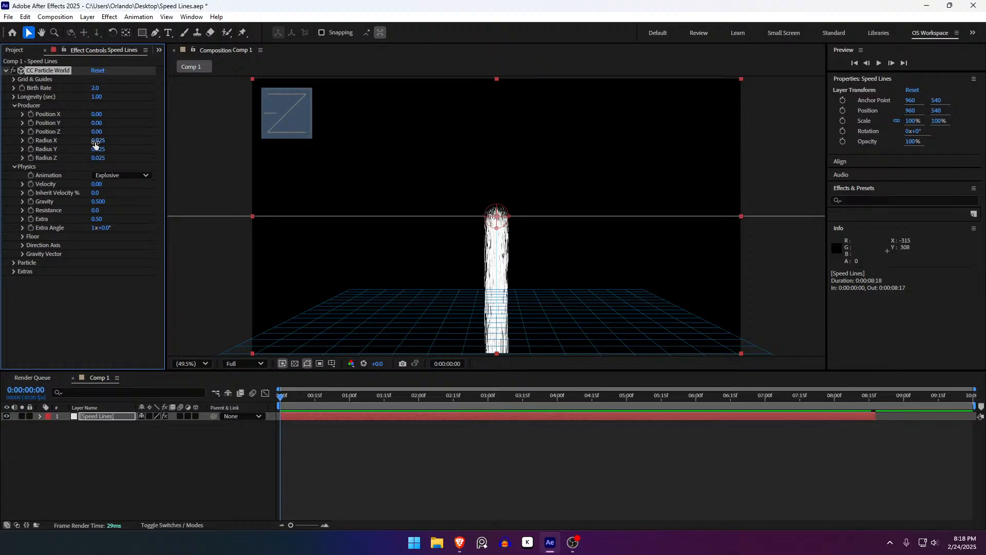
drag(99, 144, 124, 153)
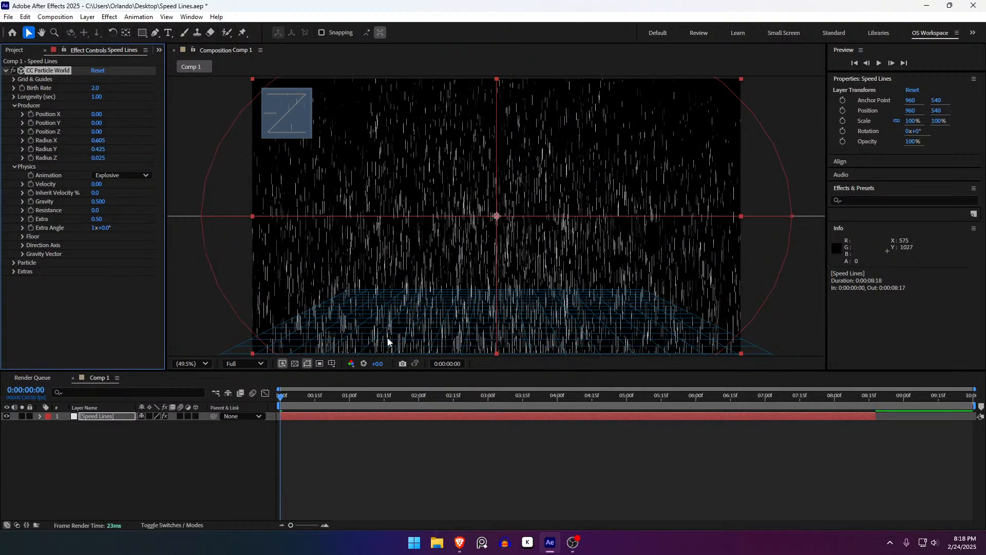
mouse_move(284, 398)
mouse_down()
mouse_move(386, 396)
mouse_move(303, 399)
mouse_up()
key(space)
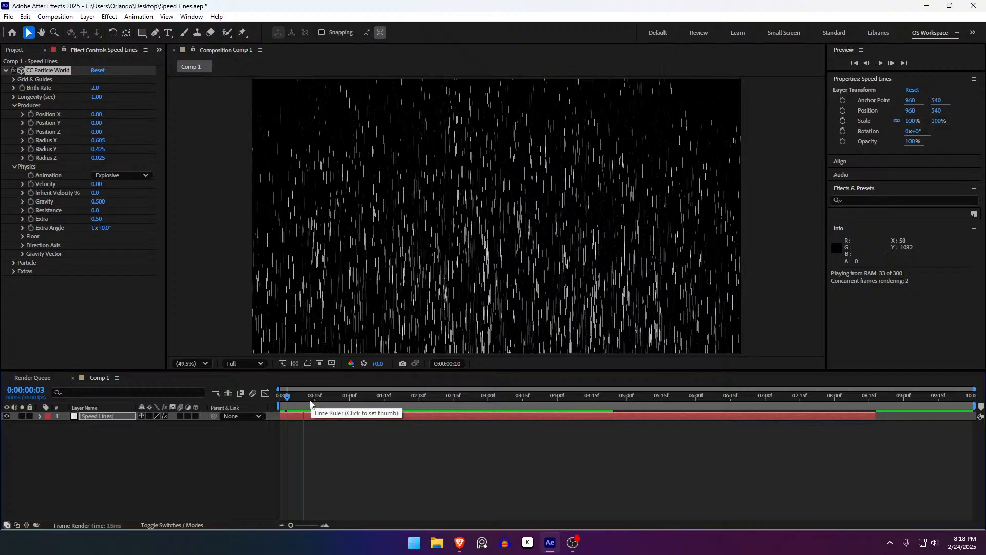
click(194, 413)
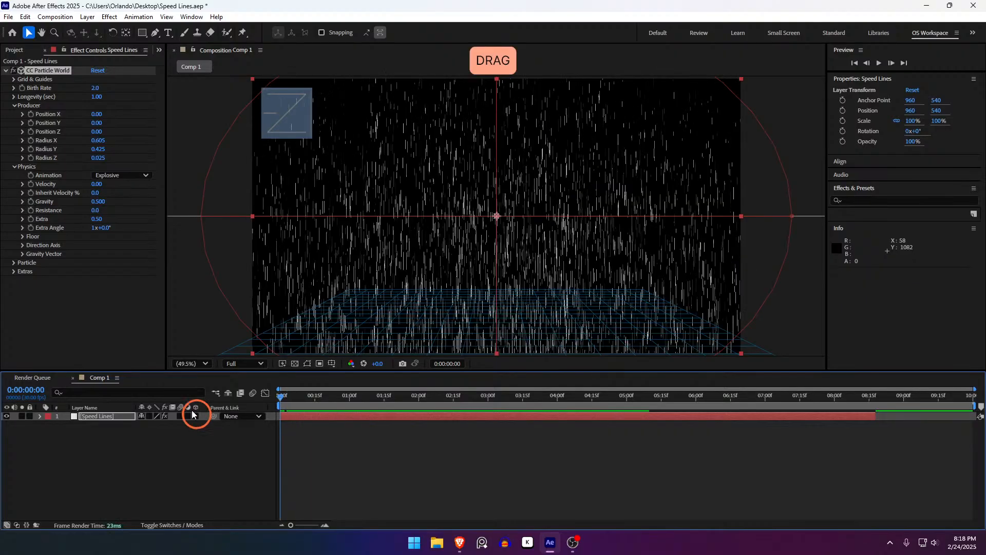
- Reduce the particle Birth Rate to 0.1 and preview the sparser lines from the composition start
click(93, 88)
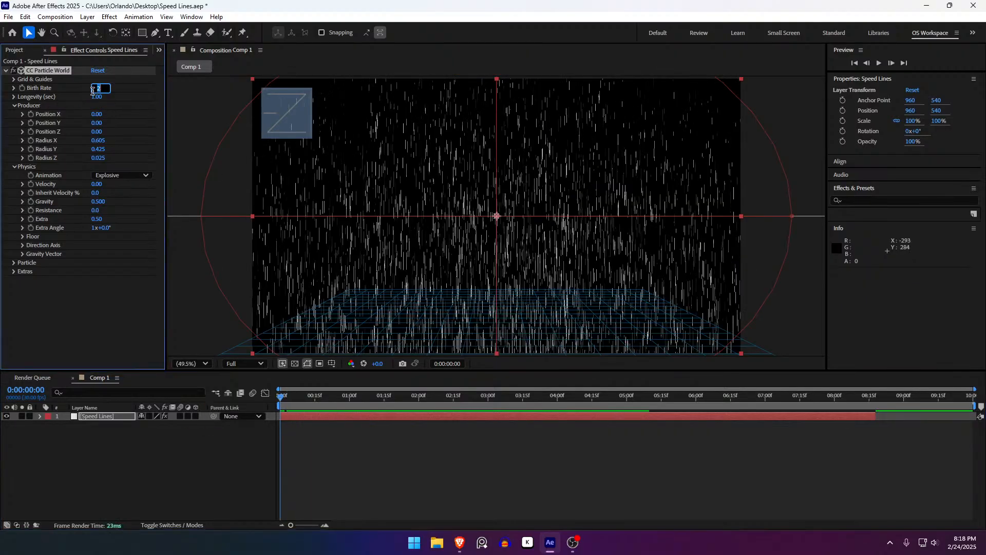
text(0.1)
key(Return)
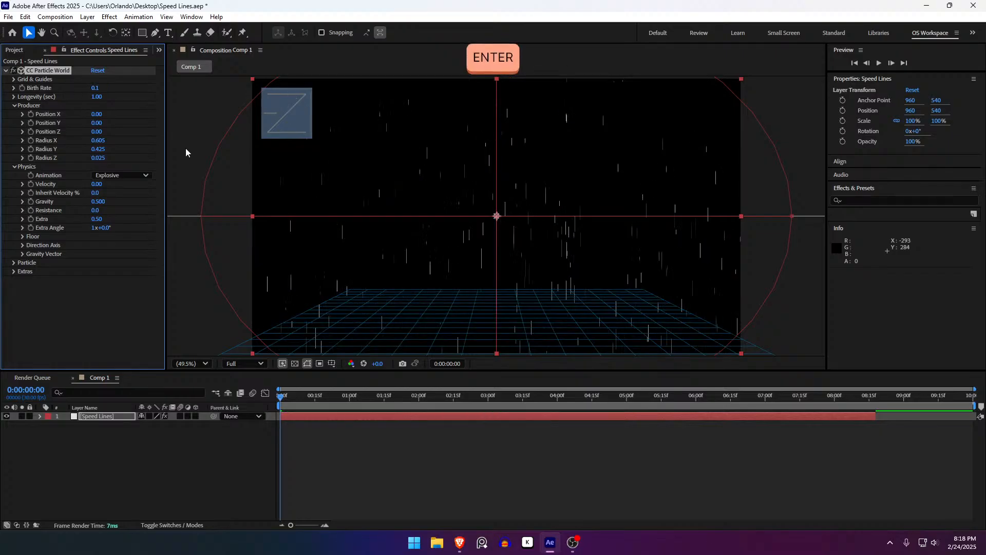
key(space)
click(307, 466)
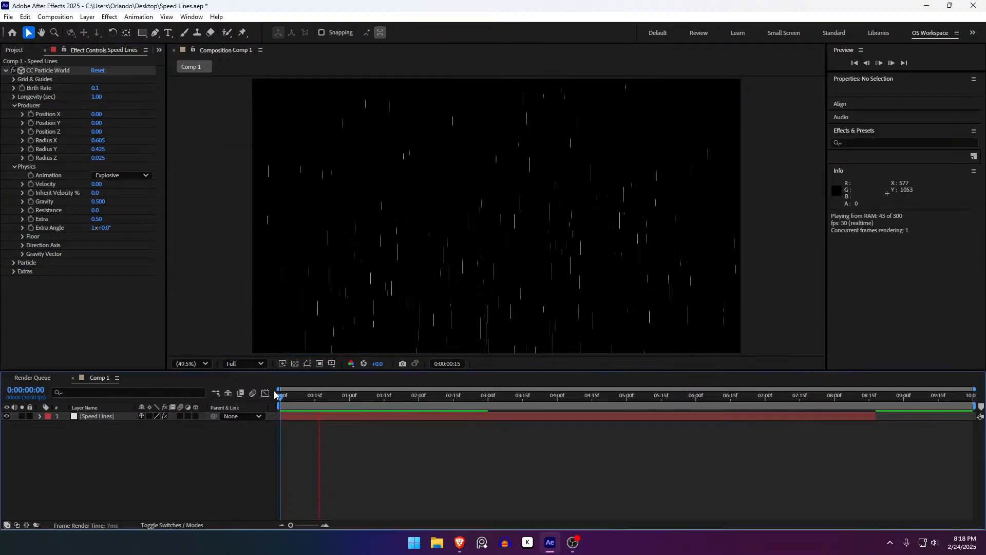
drag(291, 398, 113, 404)
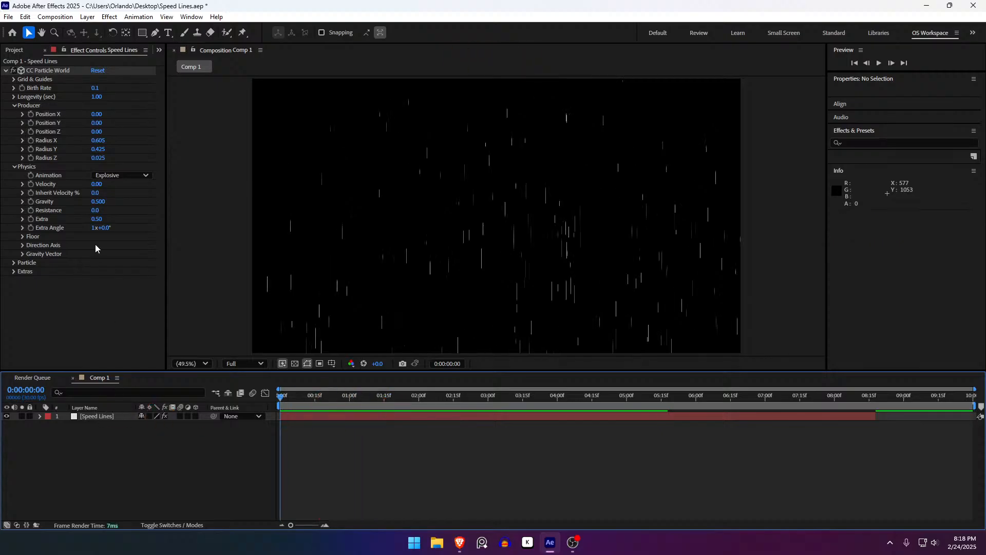
drag(281, 401, 238, 417)
- Raise the particle Gravity to 7.990 and play back the faster, longer lines from the start
drag(101, 207, 538, 314)
click(377, 464)
key(space)
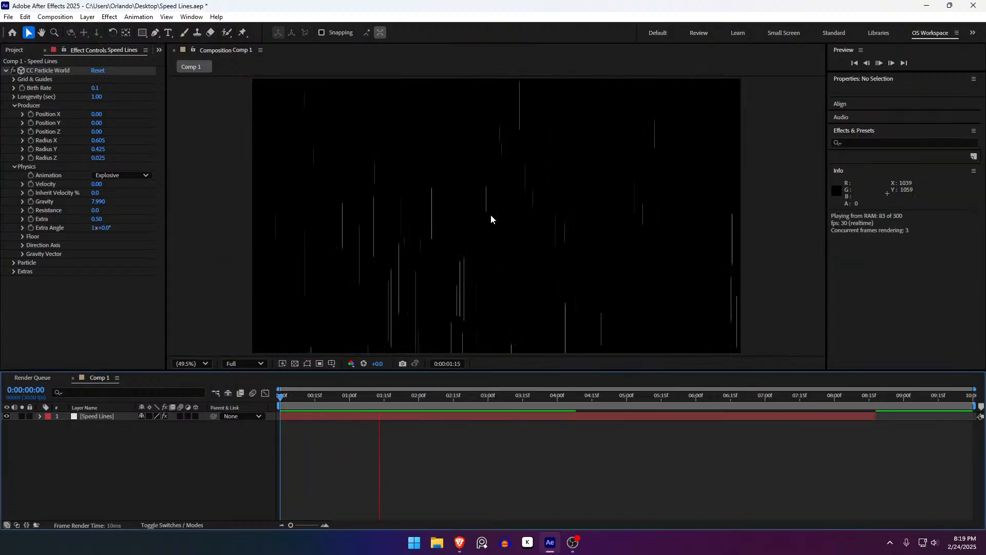
click(281, 402)
key(space)
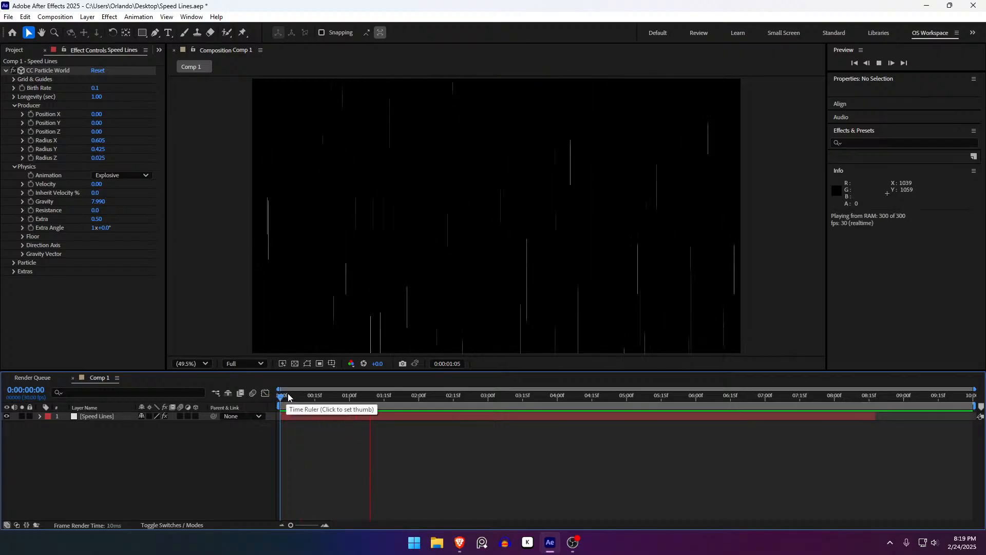
- Set the particle producer's Position Y to -0.94 and preview the falling lines from the composition start
drag(289, 397, 154, 398)
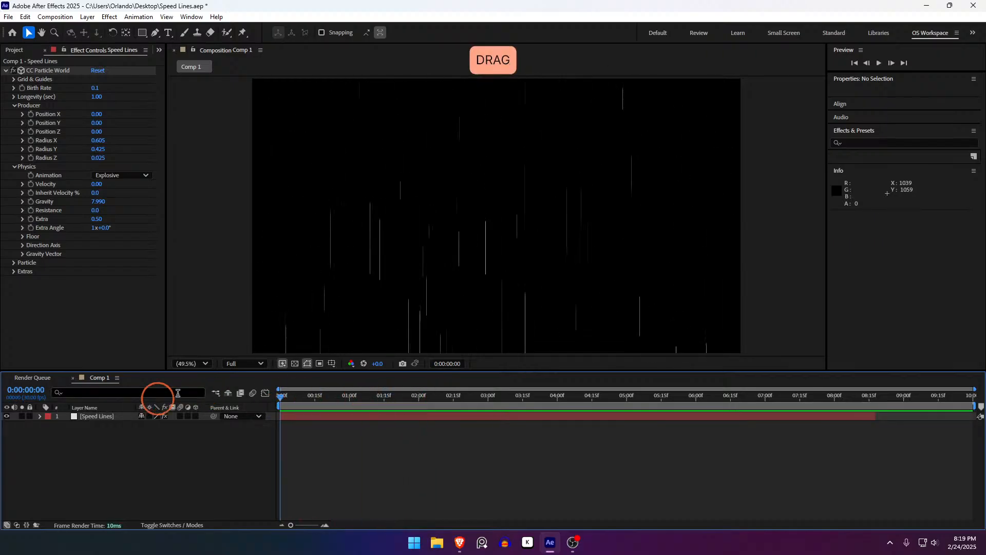
click(403, 418)
mouse_move(281, 397)
mouse_down()
mouse_move(423, 397)
mouse_move(294, 399)
mouse_up()
click(381, 423)
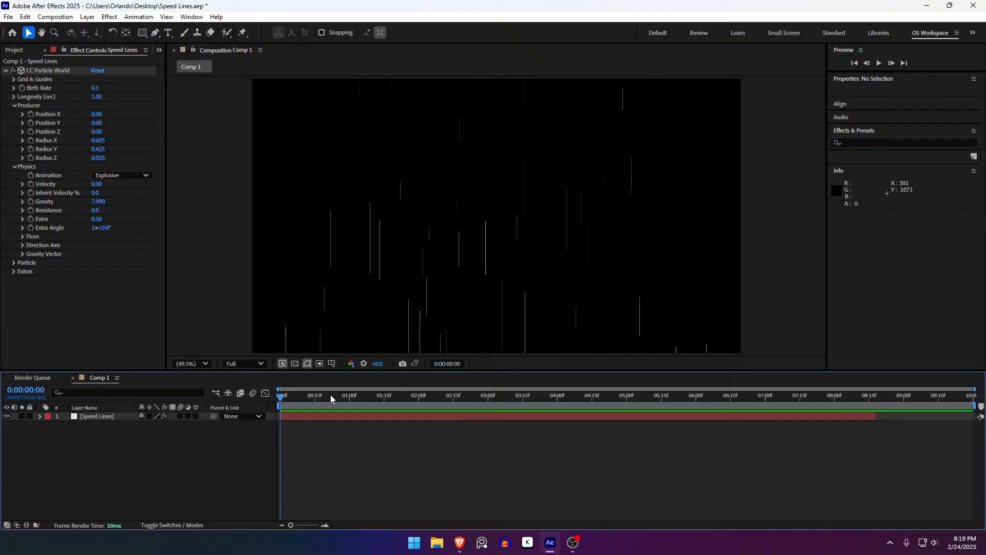
drag(331, 398, 230, 409)
click(359, 418)
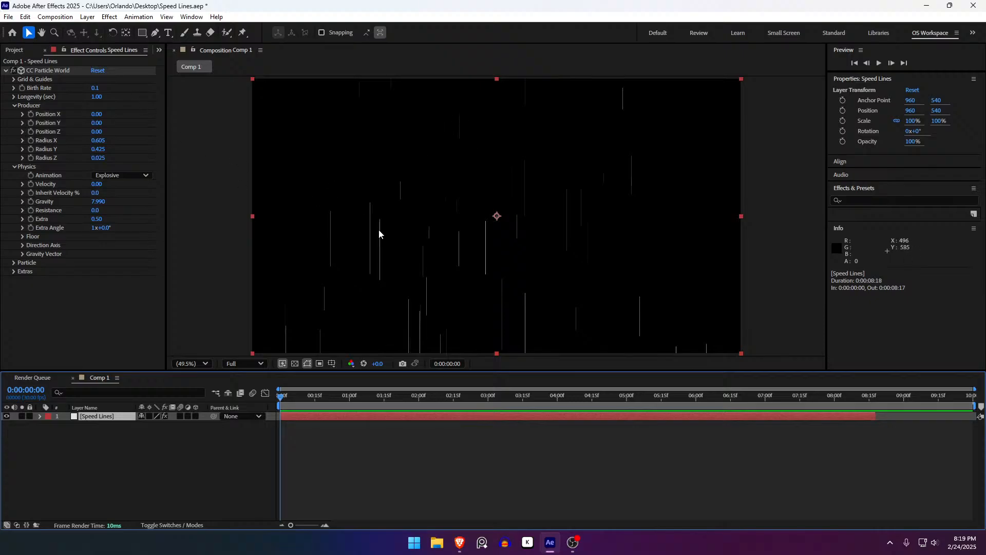
click(23, 107)
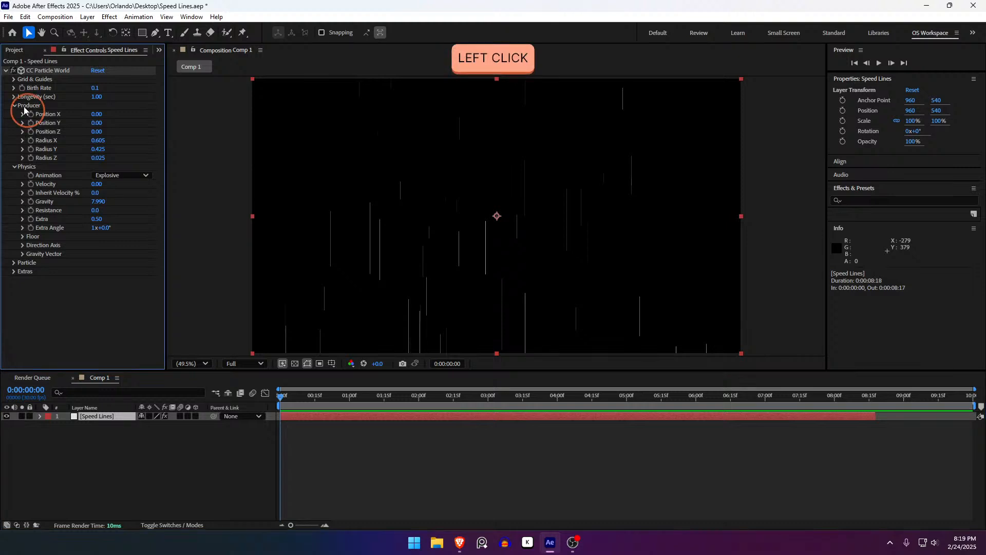
drag(97, 127, 22, 101)
click(316, 451)
key(space)
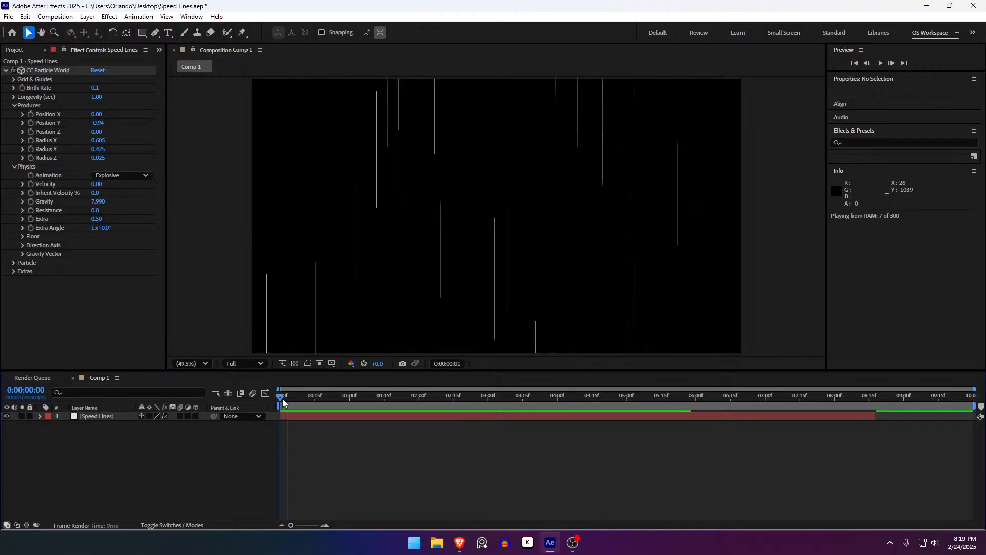
- Reduce the particle Gravity to 3.850, preview the slower lines, and return to the first frame
click(138, 228)
drag(101, 206, 1, 303)
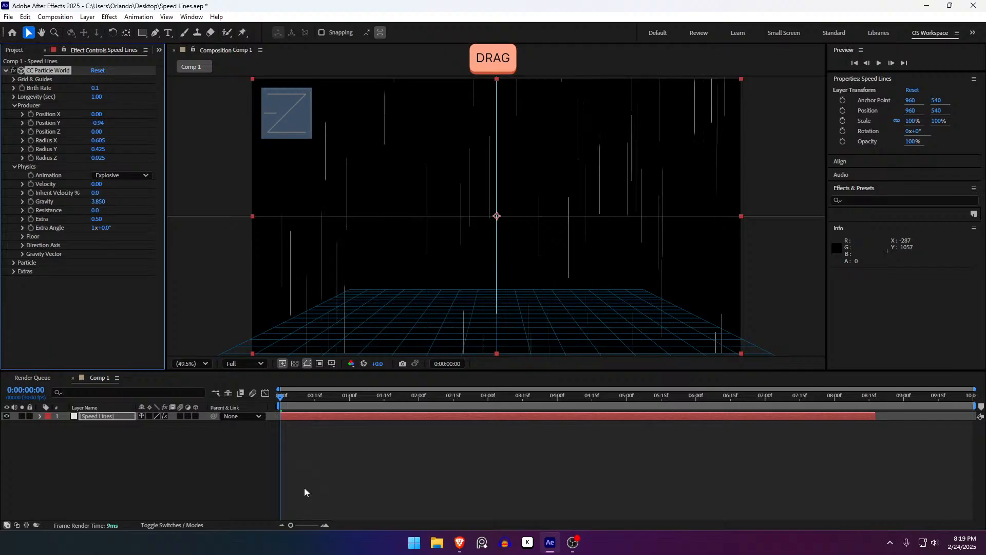
click(304, 488)
key(space)
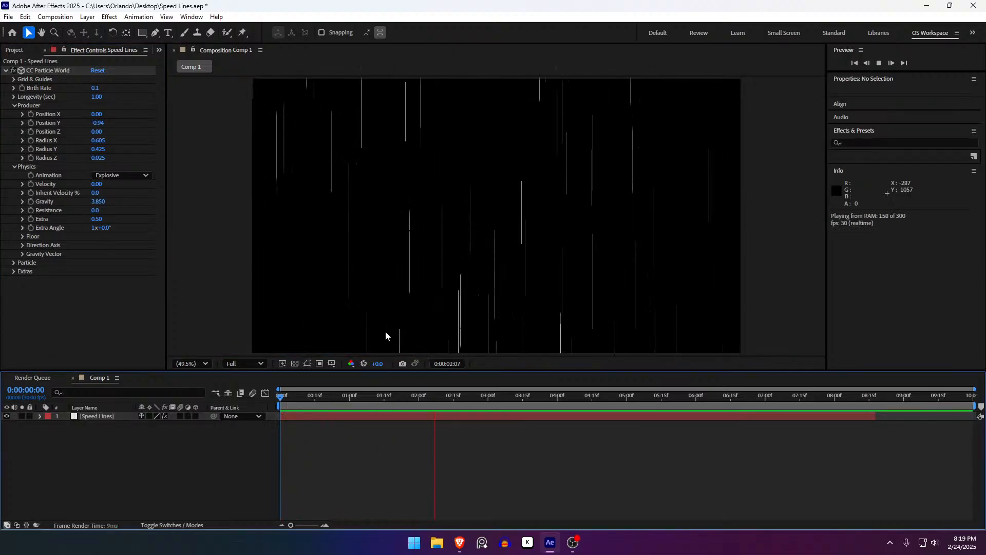
drag(282, 397, 169, 346)
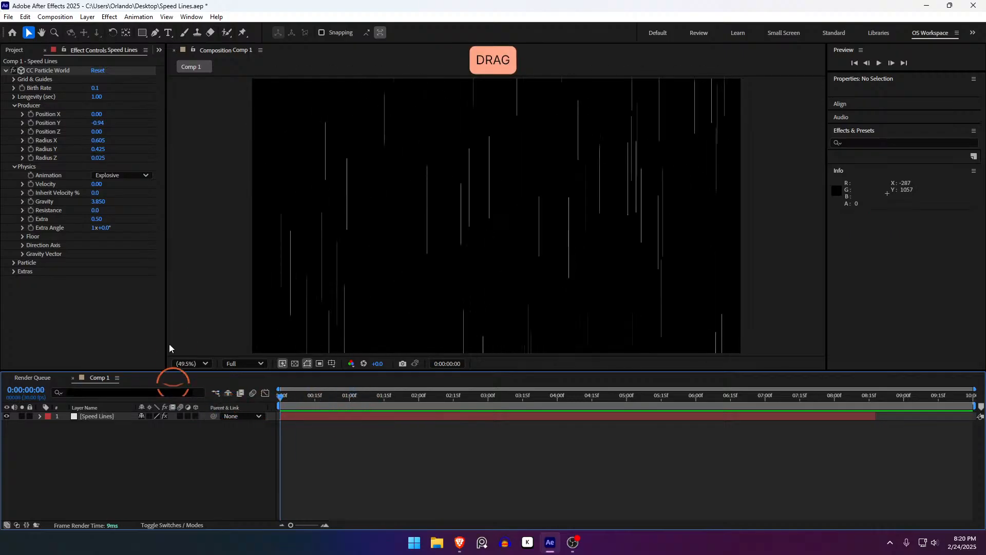
- Reverse the fall direction by setting the particle Gravity to -3.850
click(92, 202)
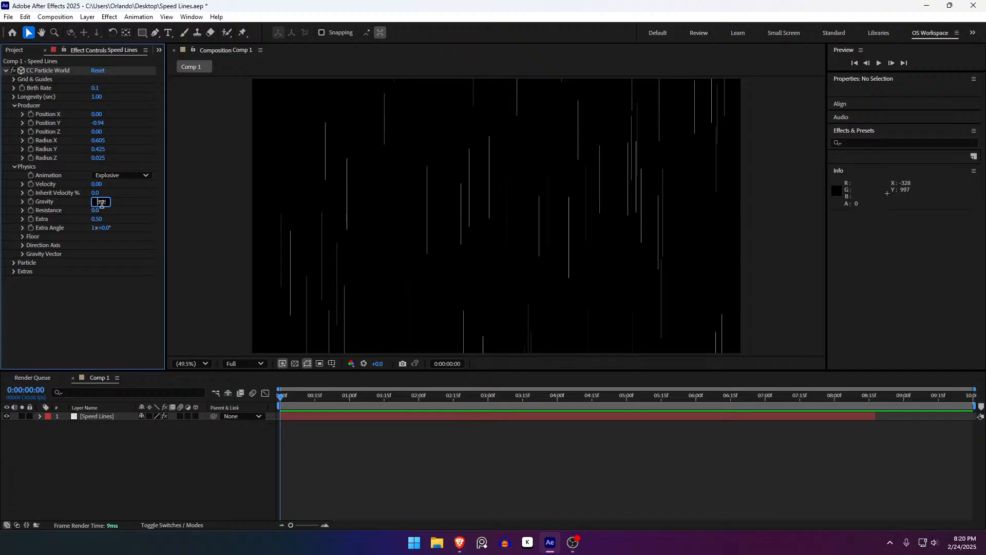
key(Return)
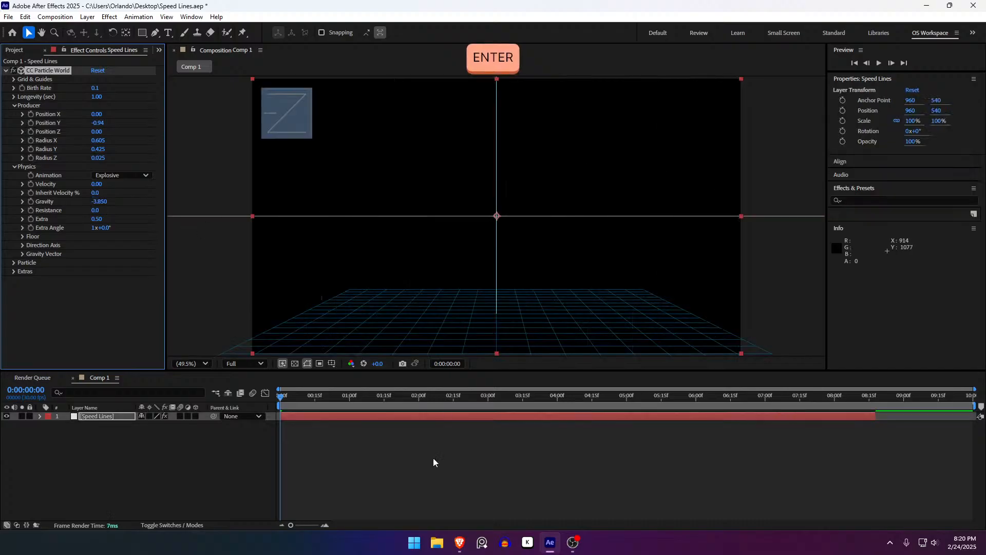
click(284, 424)
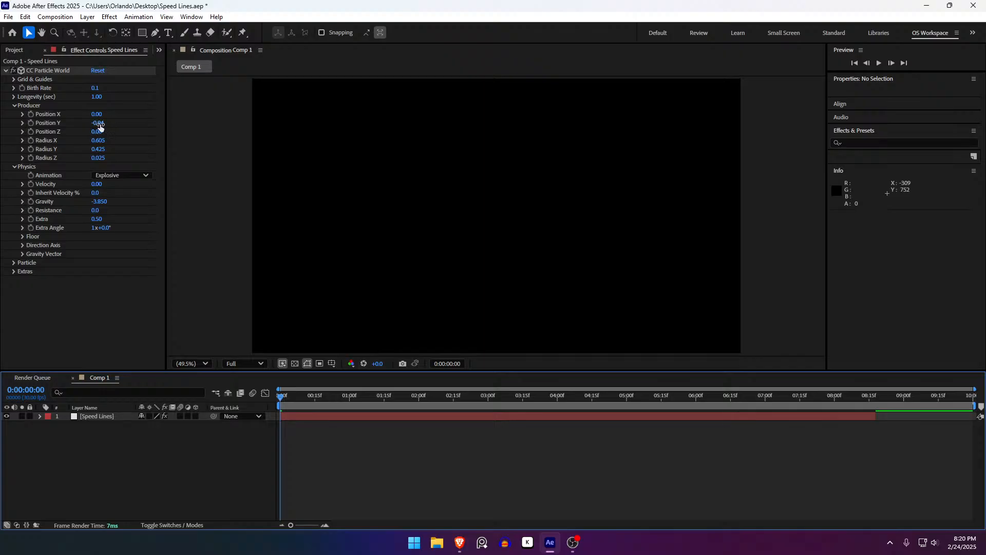
- Set the producer's Position Y to 1.18, preview the rising lines, and return to the first frame
drag(100, 127, 218, 138)
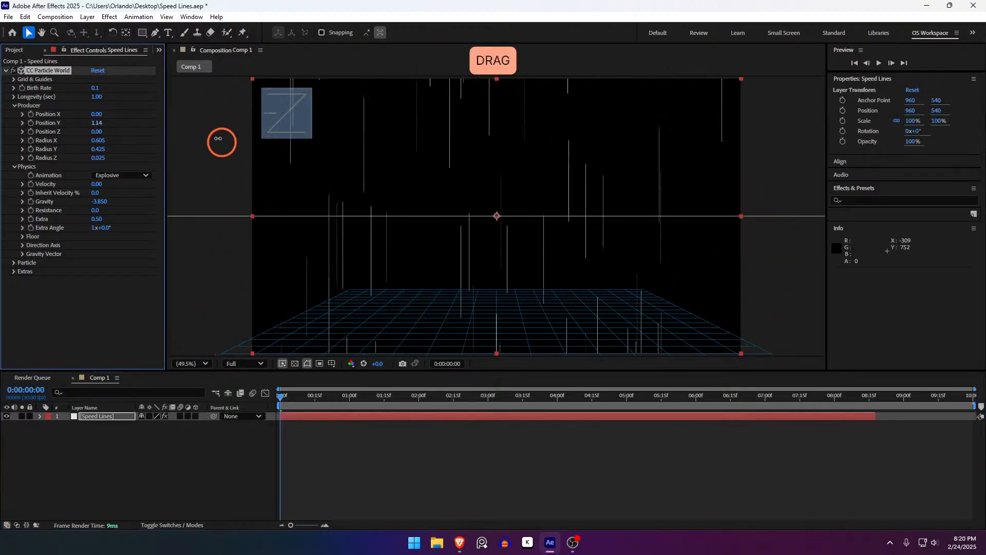
click(334, 426)
key(space)
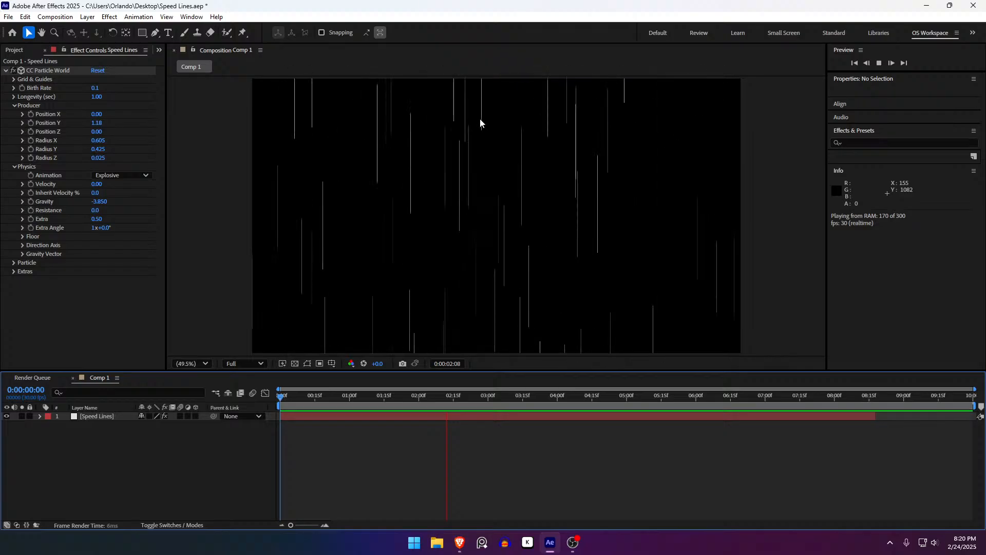
drag(338, 398, 246, 402)
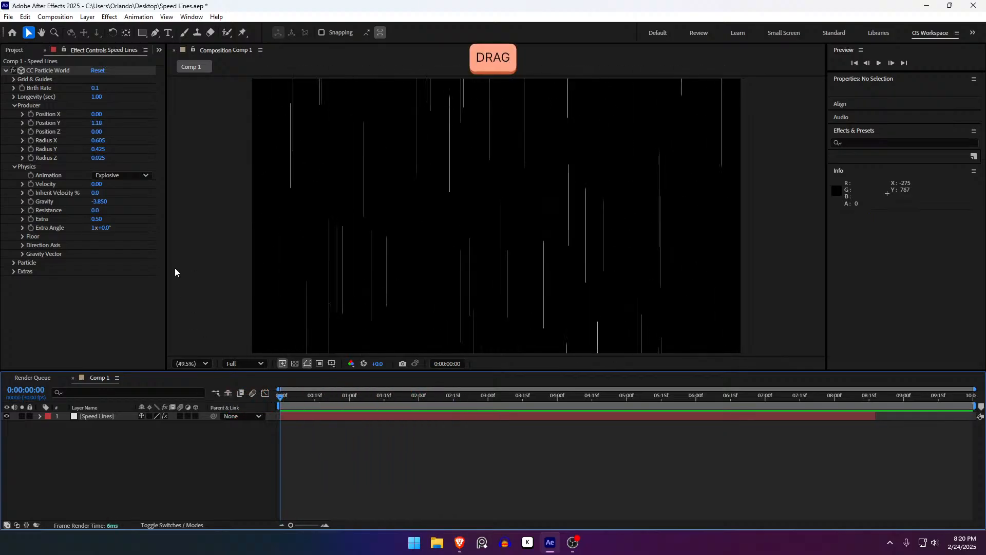
- In the Gravity Vector, set Gravity Y to 0 and Gravity X to 1.000 for horizontal motion
click(22, 254)
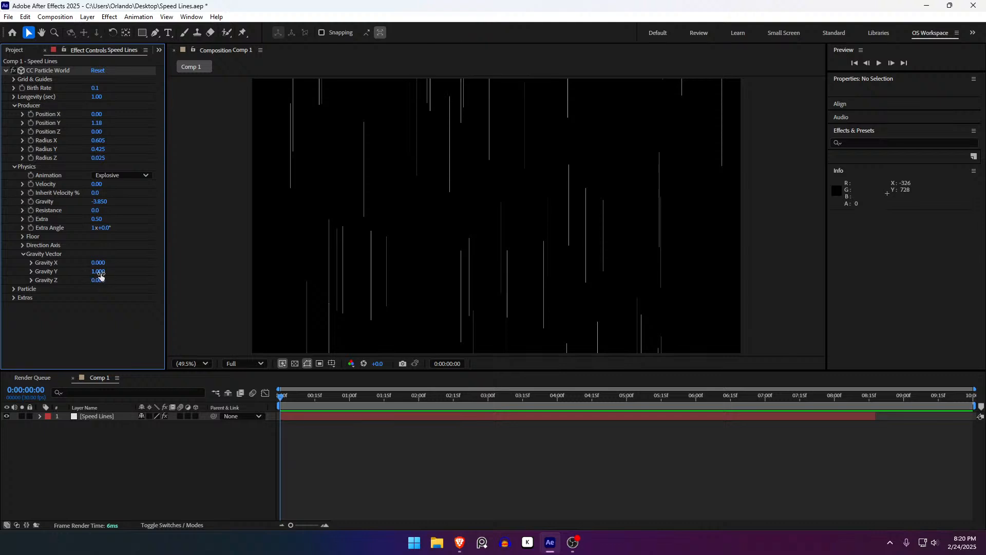
drag(100, 275, 23, 282)
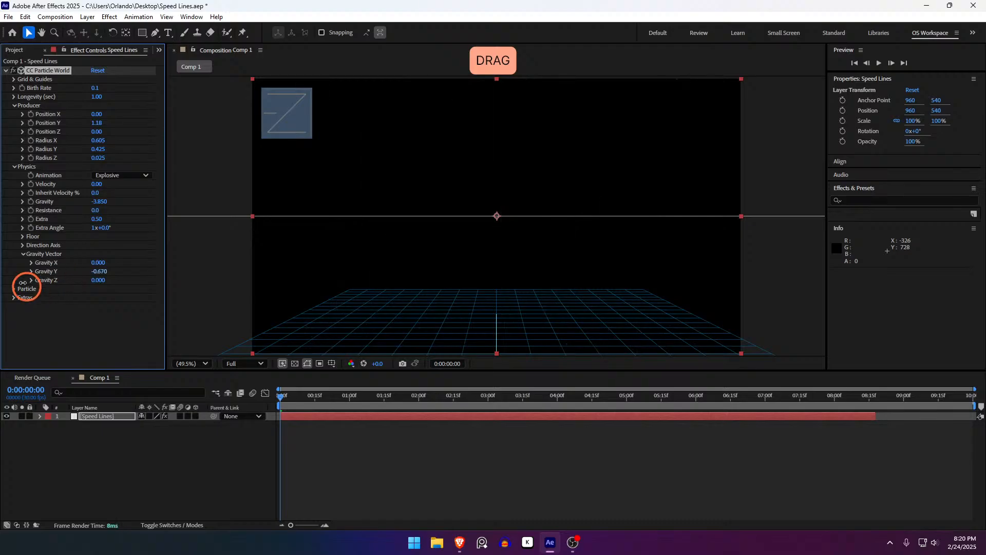
click(94, 272)
text(0)
key(Return)
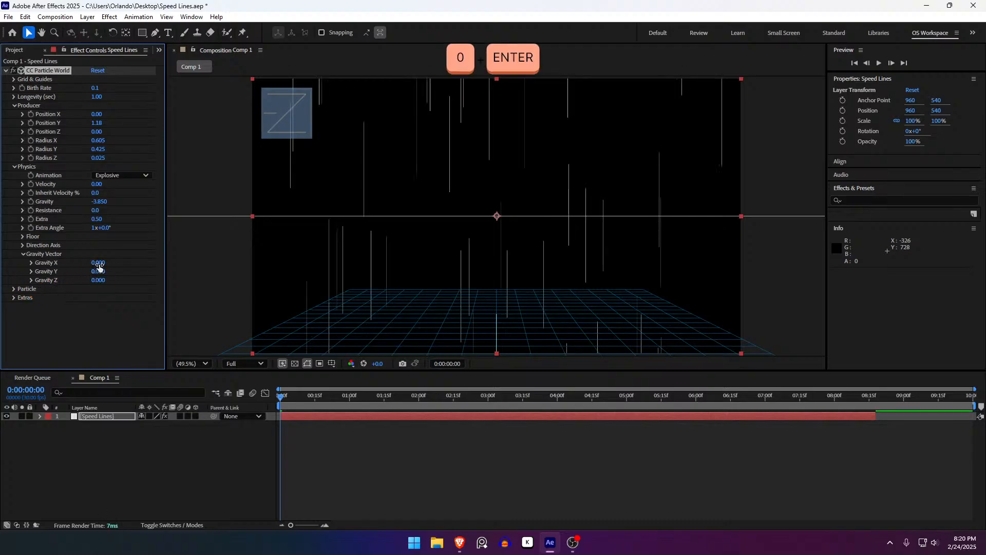
drag(99, 266, 144, 266)
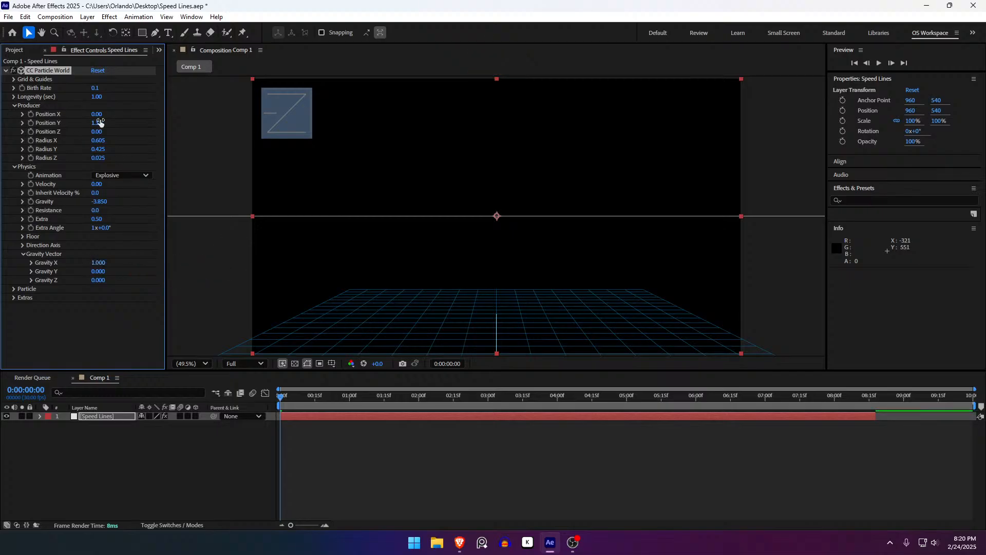
- Set the producer position to X 0.62, Y 0.00 and Z 0.02, and preview the horizontal lines
drag(100, 132, 132, 146)
key(ctrl+z)
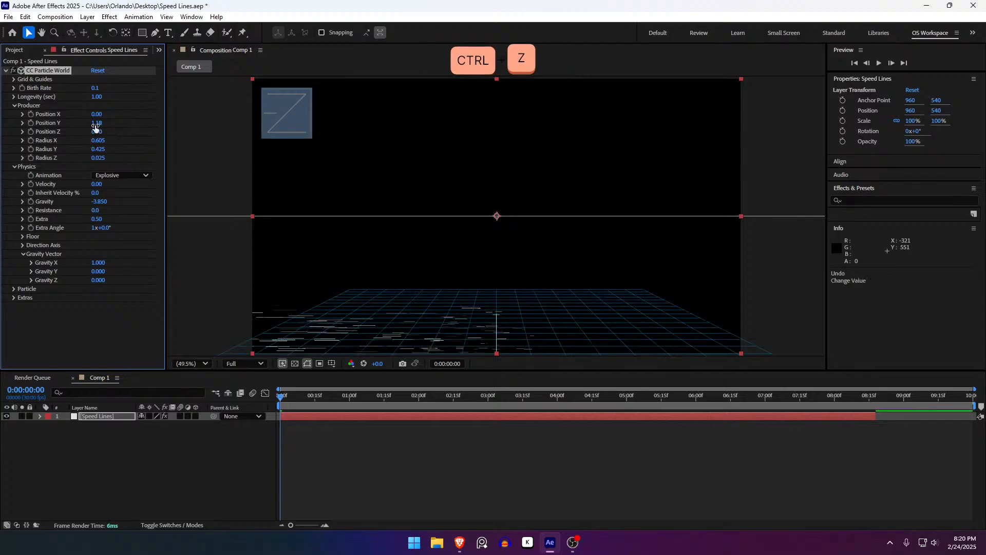
drag(77, 112, 18, 107)
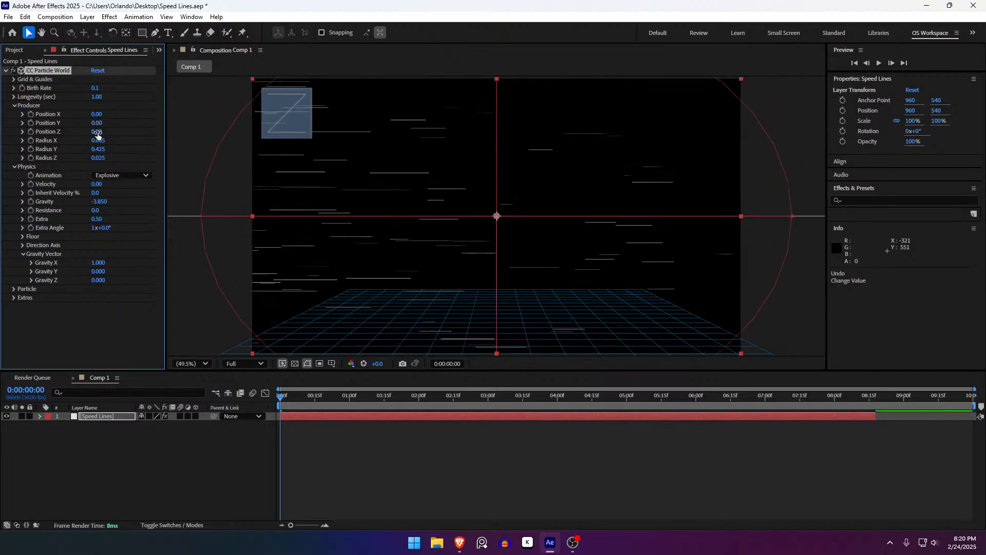
drag(98, 135, 380, 415)
click(395, 453)
key(space)
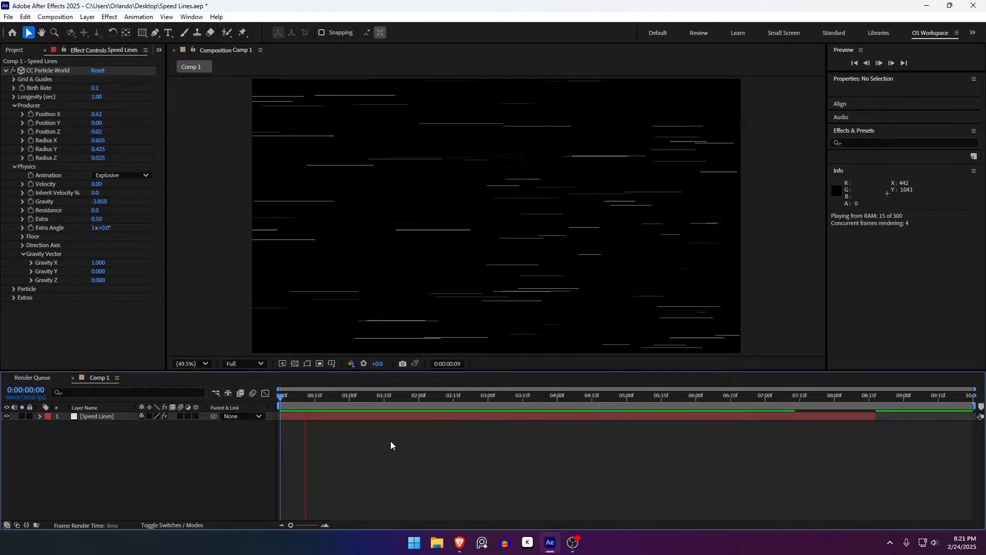
drag(303, 396, 112, 216)
- Set the particle Gravity to 3.850 to reverse the horizontal direction, and preview it from the composition start
click(96, 202)
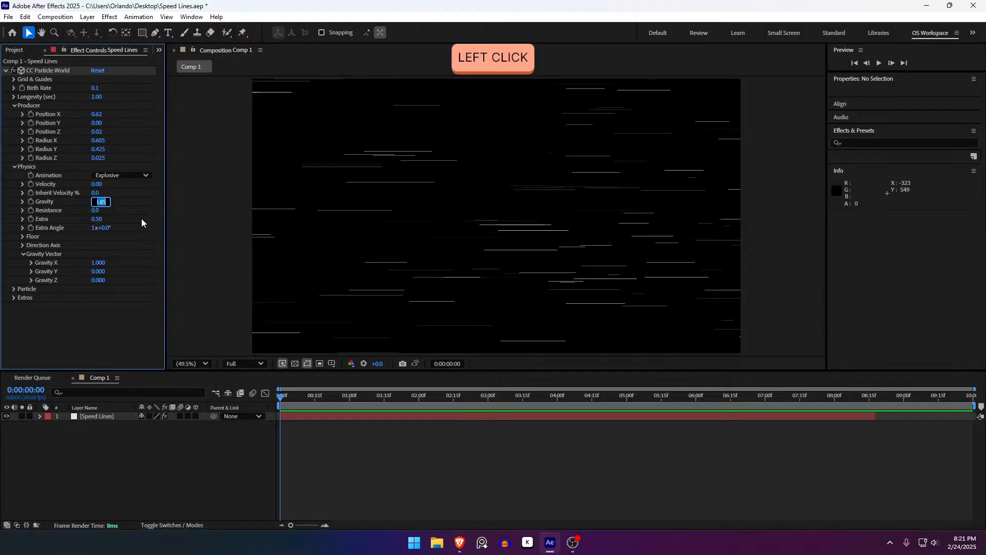
text(-)
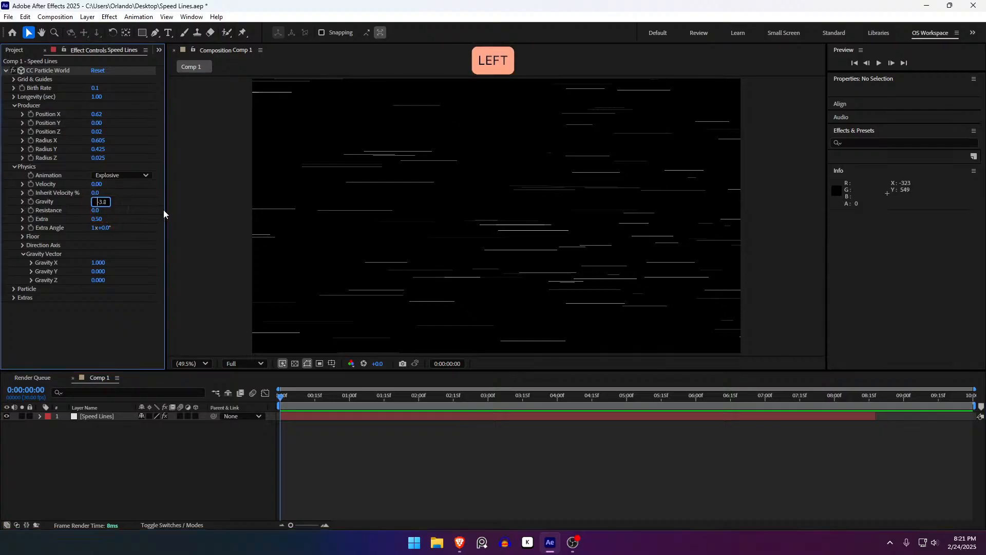
key(space)
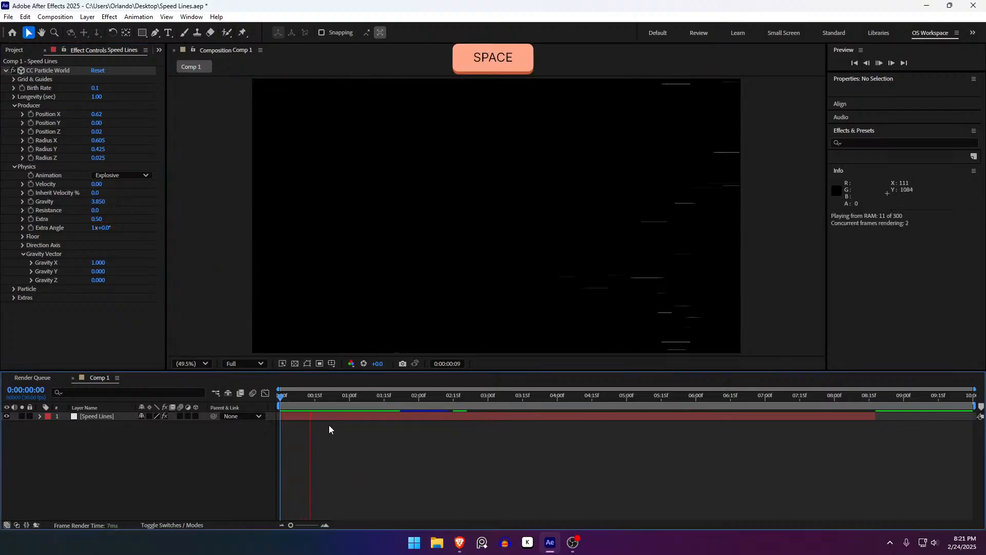
click(284, 406)
drag(284, 406, 229, 409)
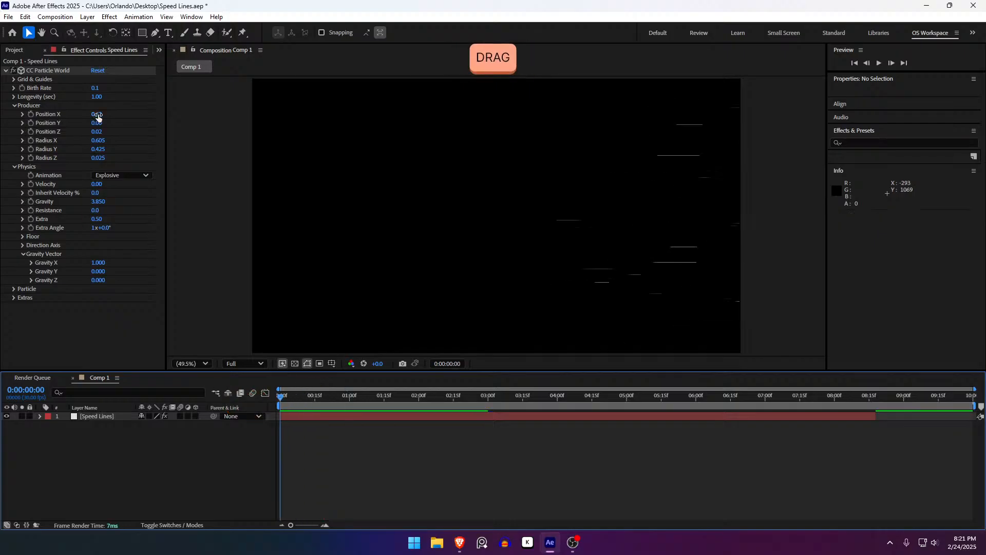
- Set the producer's Position X to -1.25, preview the horizontal lines across the frame, and return to the start
drag(97, 114, 17, 126)
key(space)
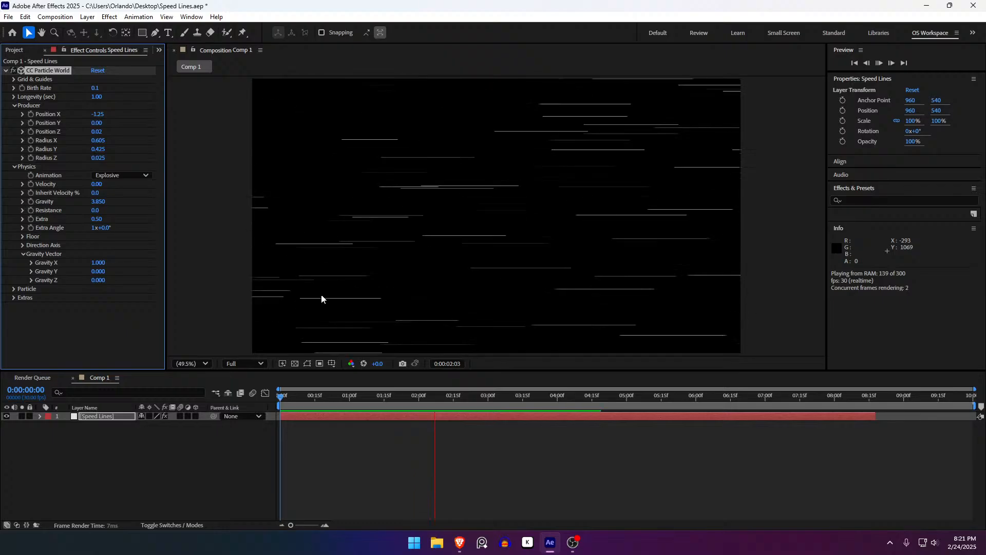
drag(292, 398, 206, 407)
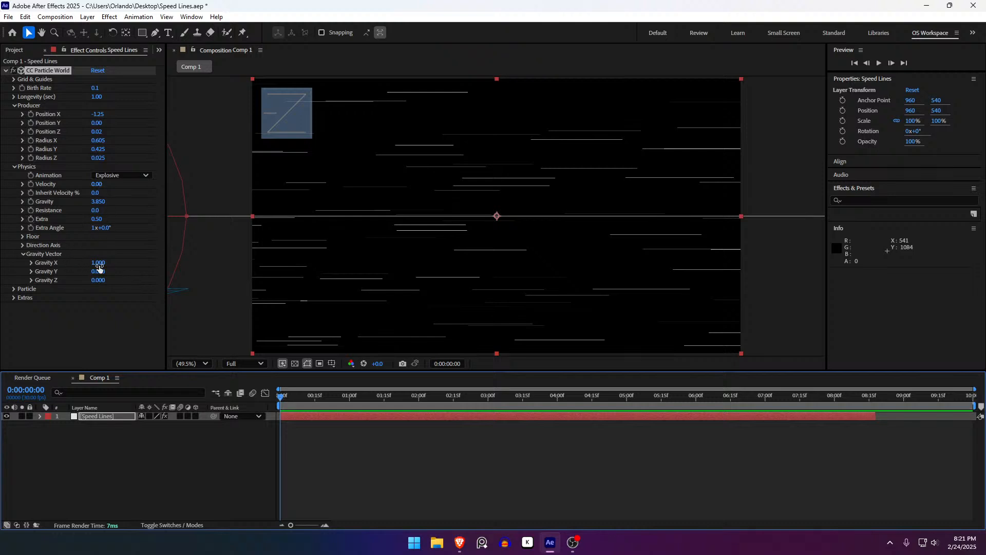
- Set Gravity Z to -1.000 in the Gravity Vector, undoing a trial reduction of Gravity X
drag(99, 280, 39, 293)
key(ctrl+z)
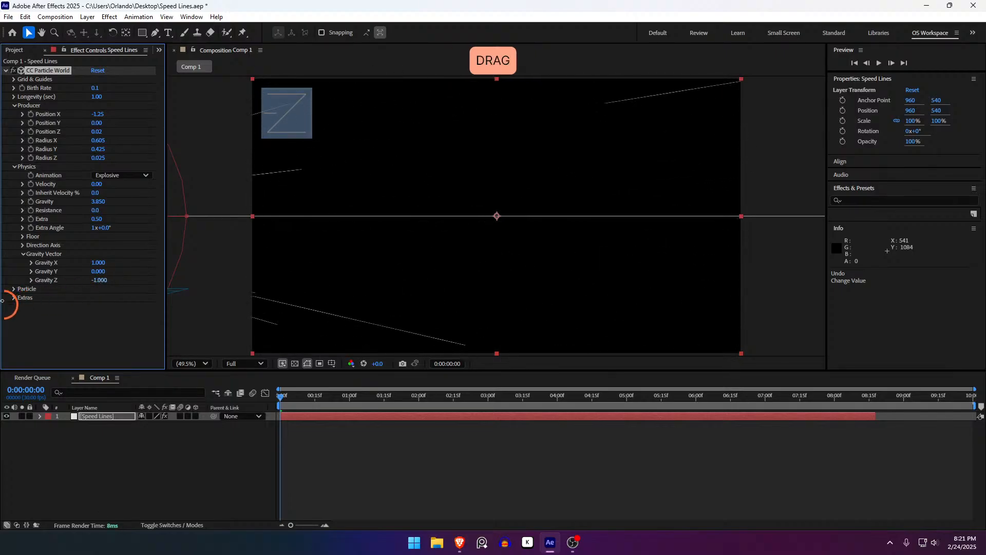
click(102, 263)
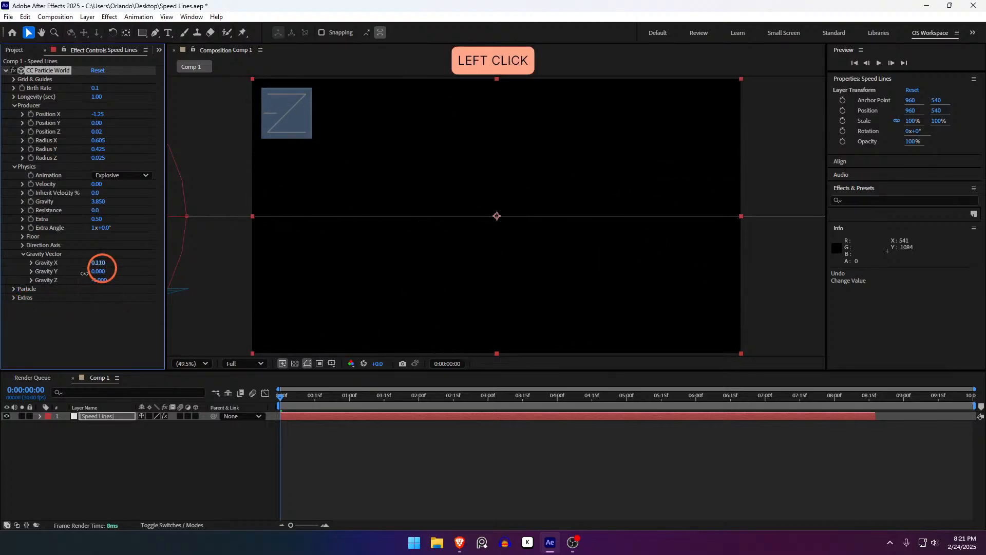
key(ctrl+z)
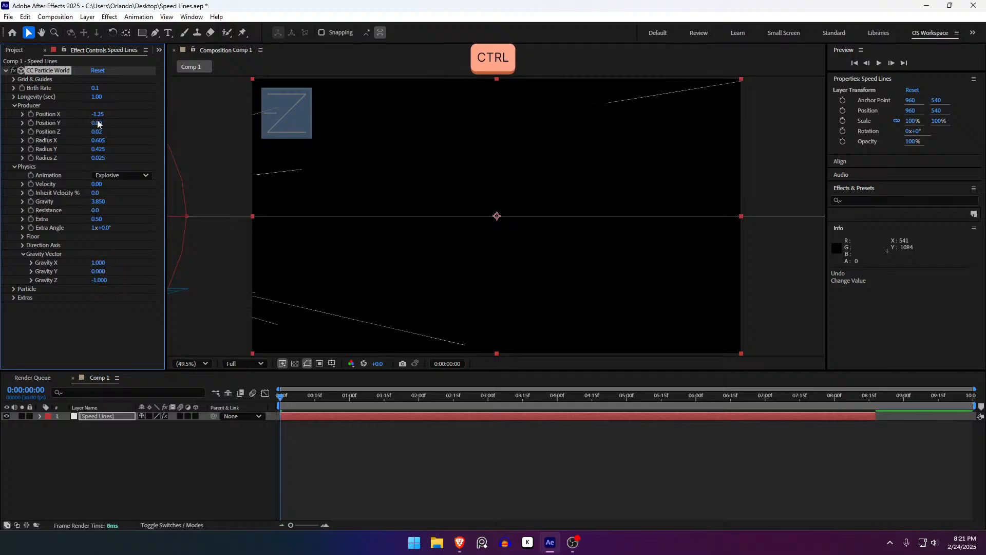
- Move the producer near the frame's centre with Position X -0.01, undoing the trial Gravity X changes
drag(96, 128, 113, 263)
key(ctrl+z)
click(96, 267)
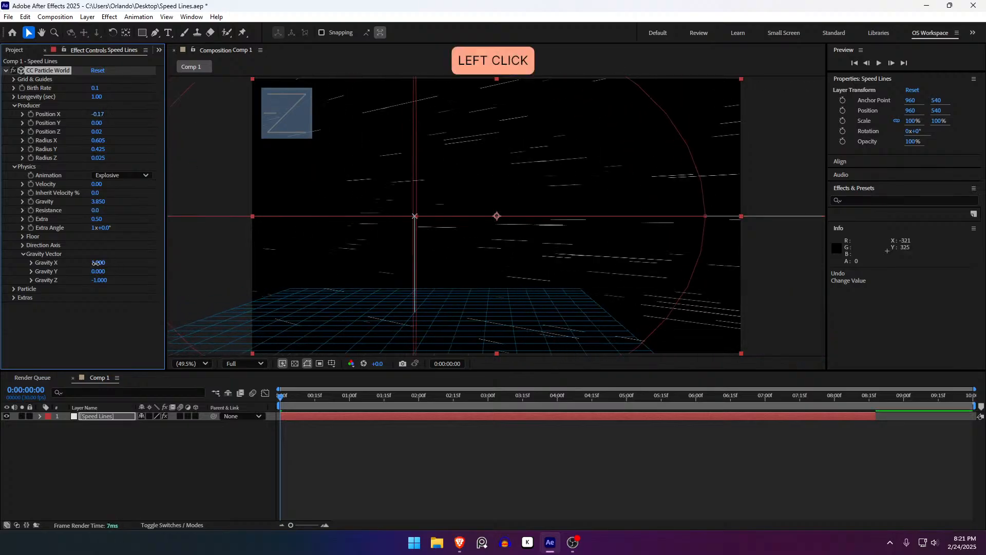
key(ctrl+z)
key(ctrl+z)
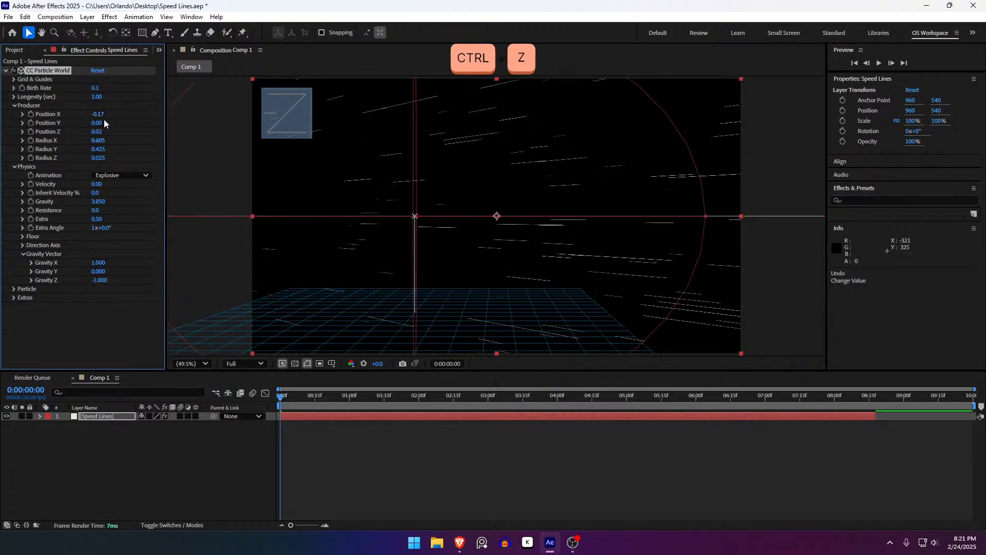
drag(96, 115, 104, 121)
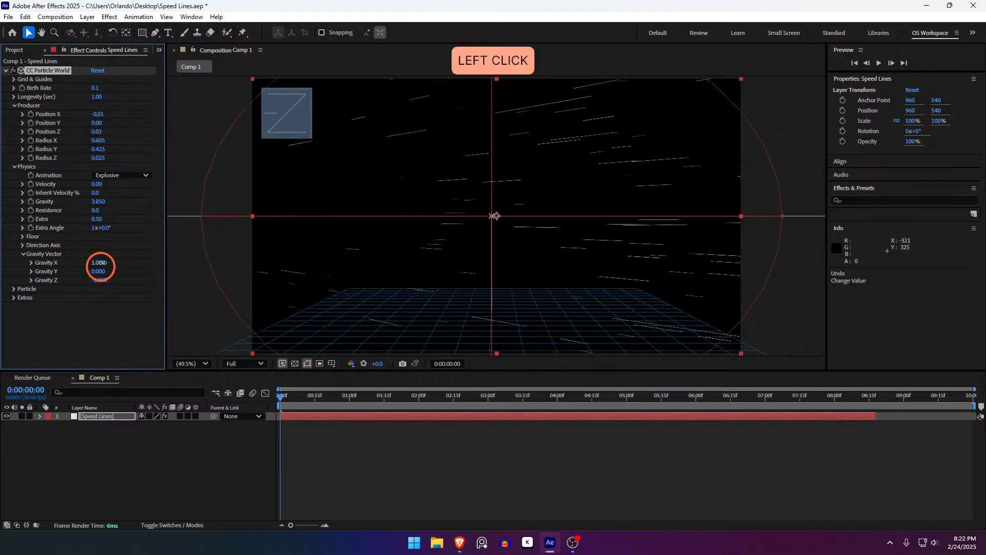
- Set Gravity X to 0 so the lines travel only along the depth axis
drag(113, 264, 80, 269)
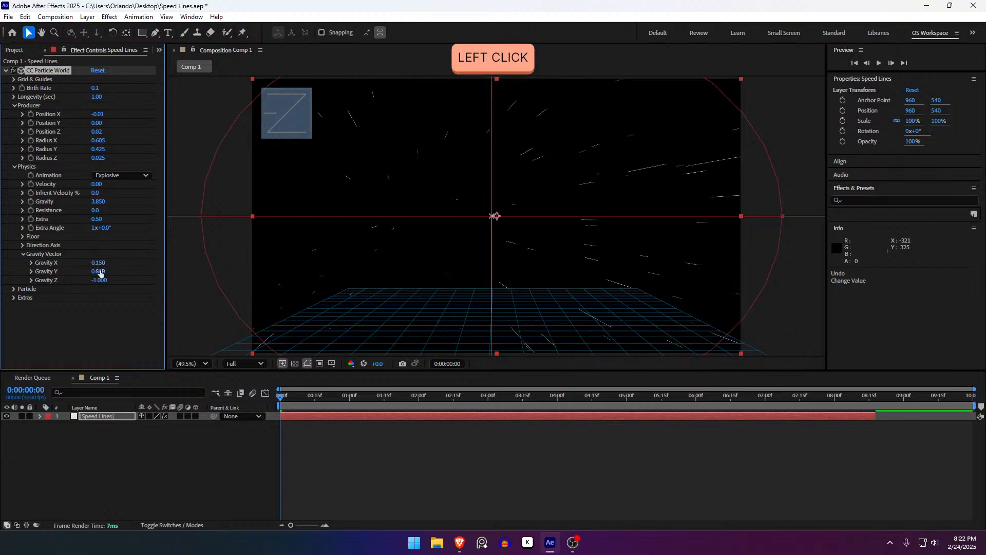
click(102, 263)
text(0)
key(Return)
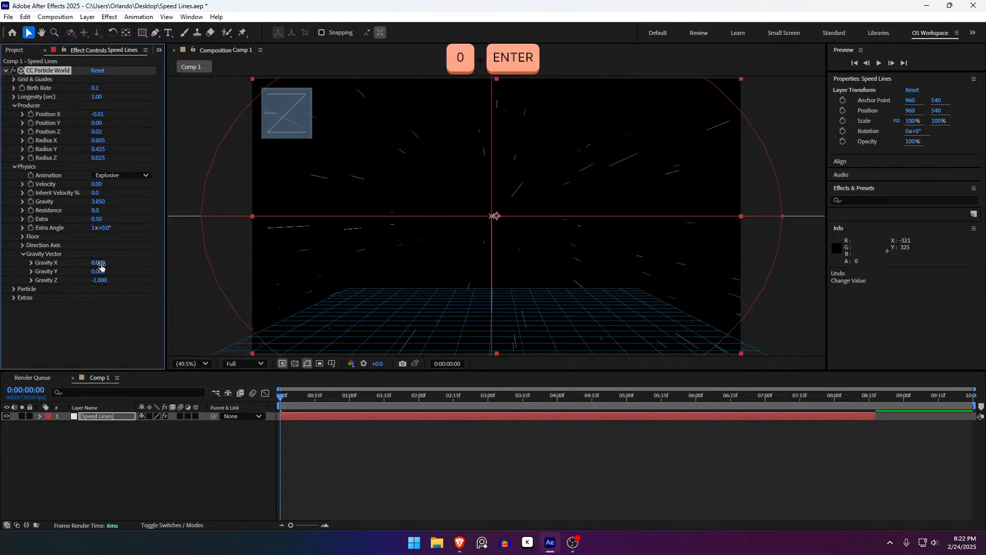
- Preview the depth lines from the start, then set the Physics Gravity to 19.320 and preview the faster motion
click(399, 504)
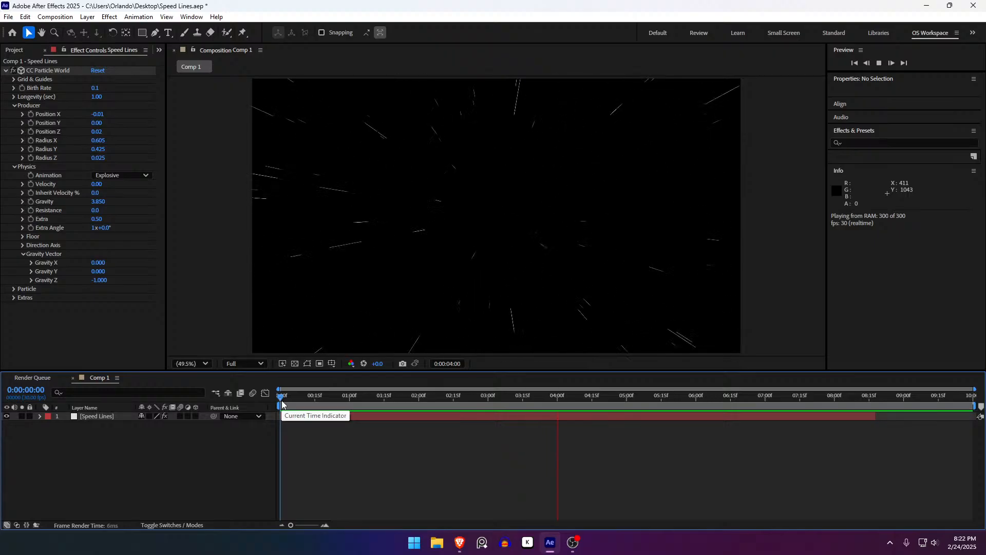
drag(282, 405, 213, 417)
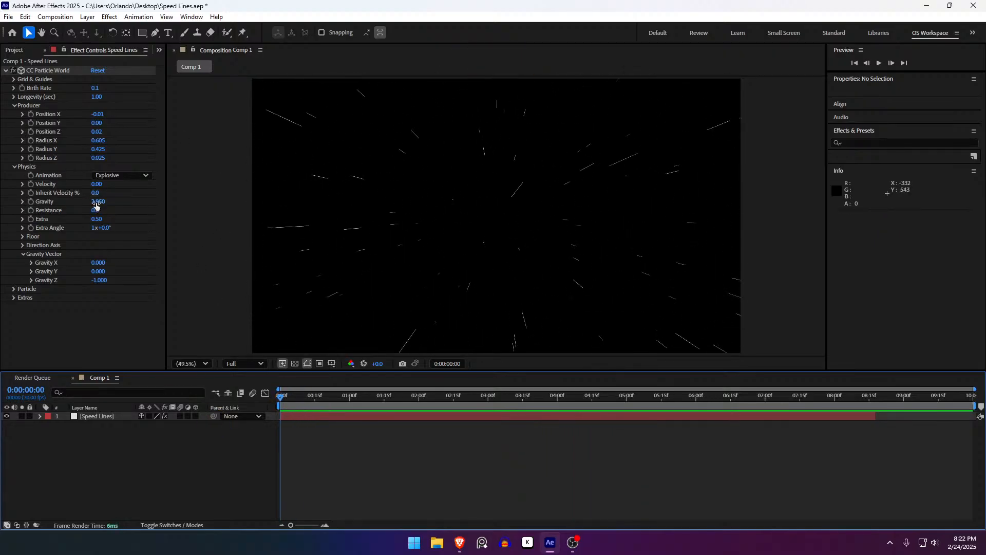
drag(96, 205, 705, 297)
key(space)
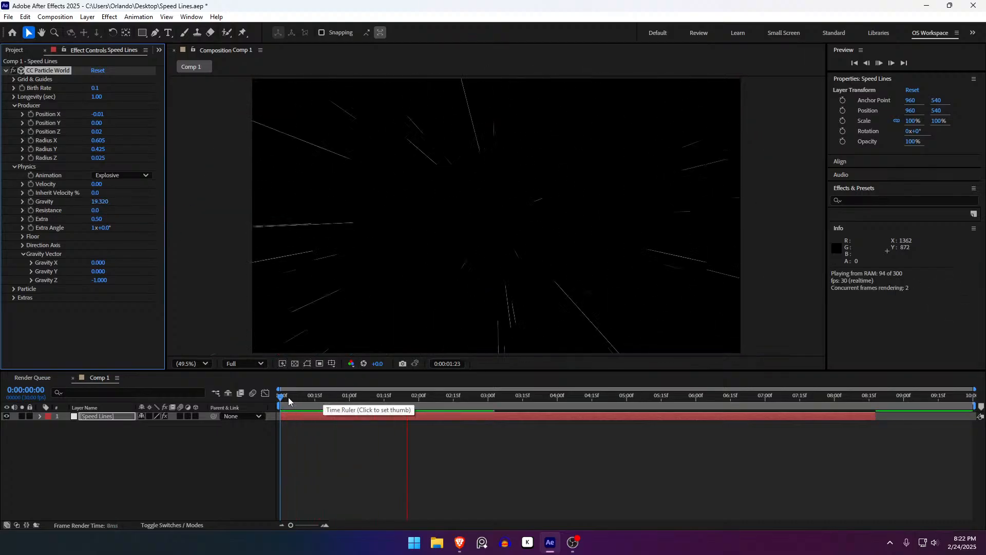
drag(289, 397, 375, 398)
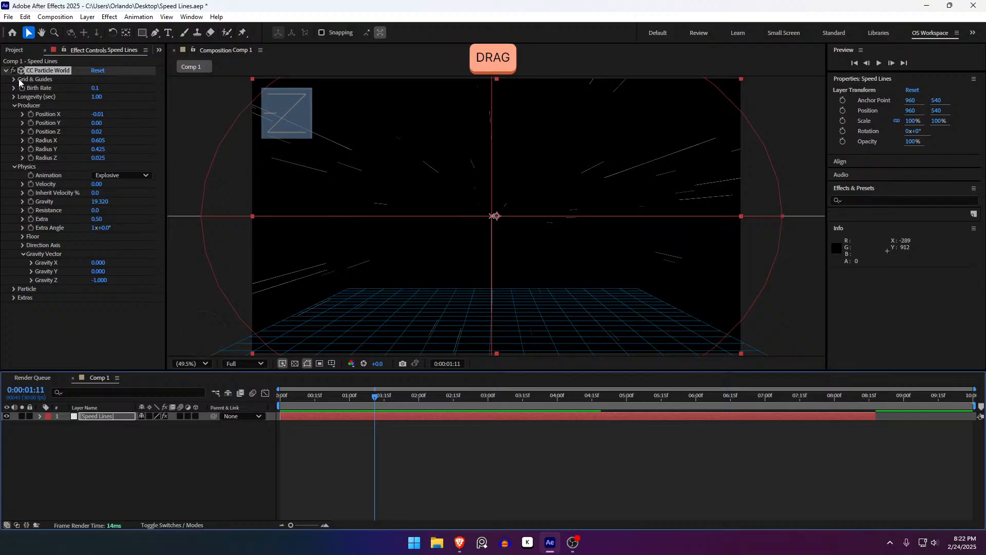
- Set the Birth Rate to 0.8 and preview the denser speed lines from the start of the timeline
click(95, 90)
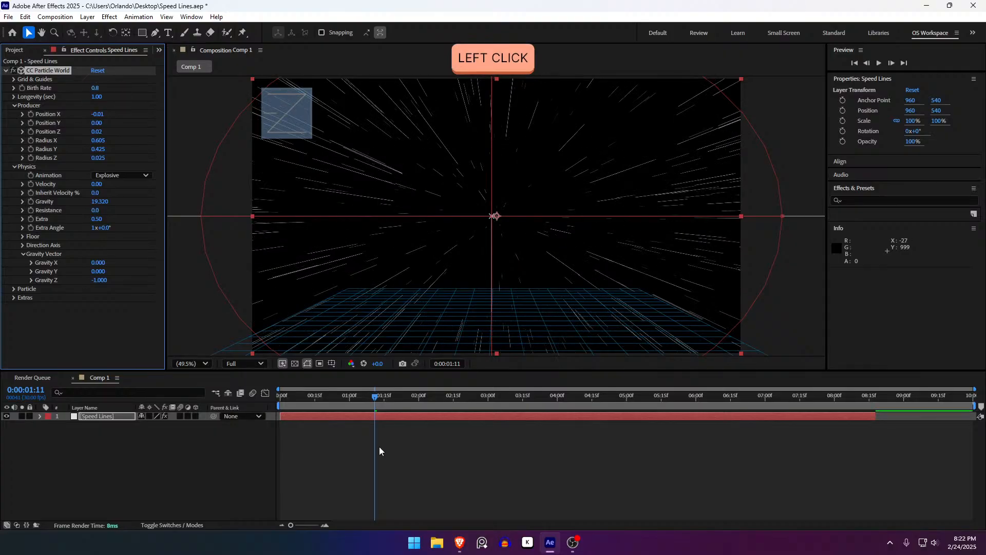
click(416, 431)
drag(330, 390, 185, 395)
key(space)
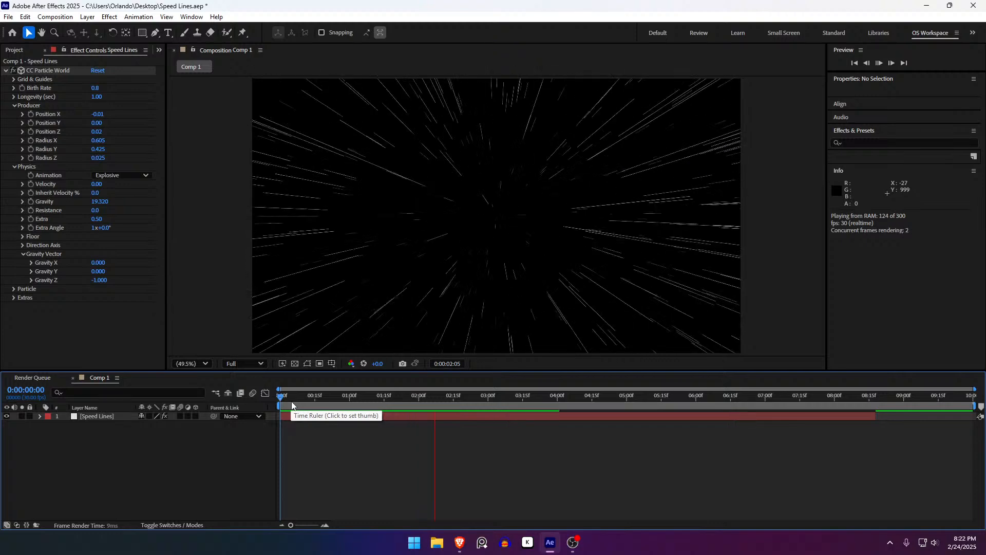
mouse_move(293, 406)
mouse_down()
mouse_move(404, 419)
mouse_move(280, 415)
mouse_up()
- Try a negative Gravity of -19.320 to reverse the travel direction and preview the lines from the start
click(97, 204)
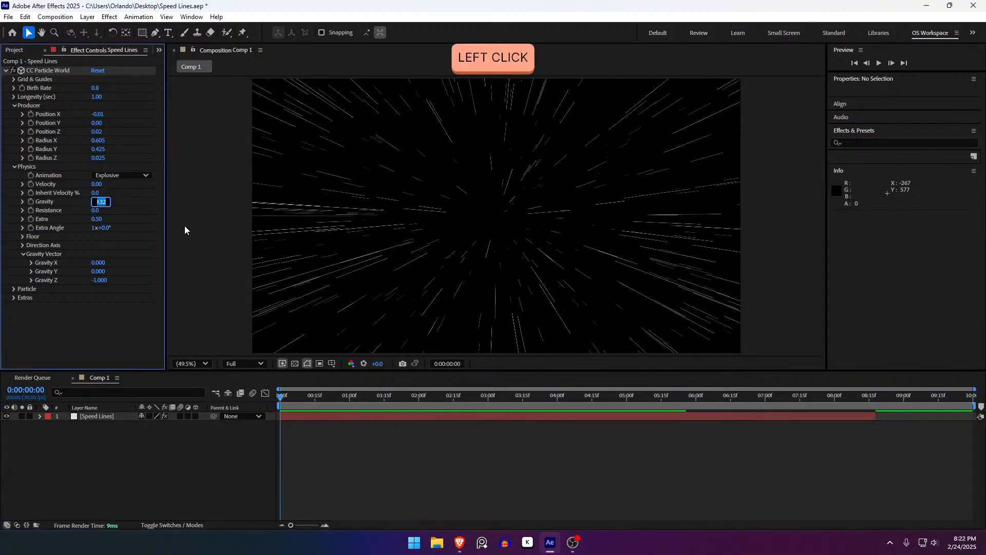
key(Left)
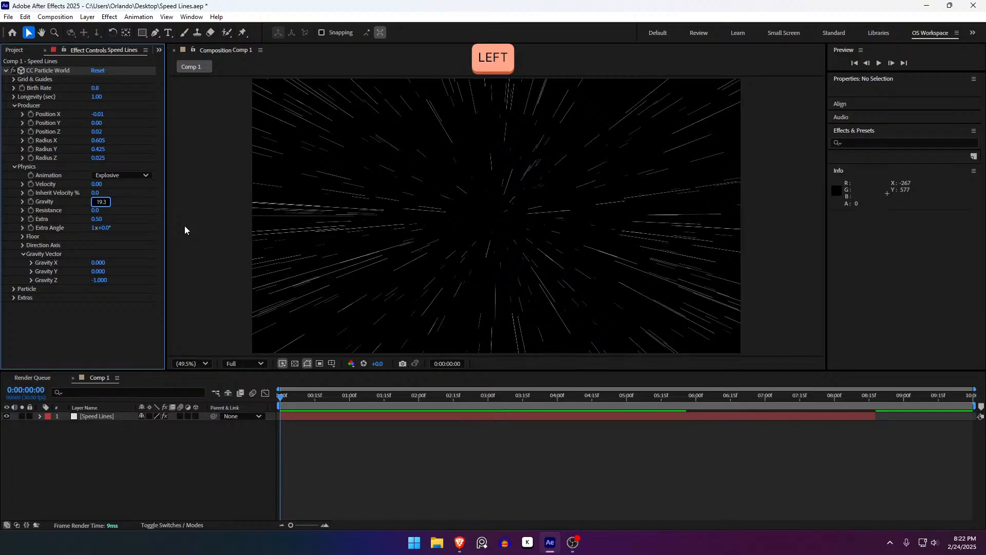
text(-)
click(137, 282)
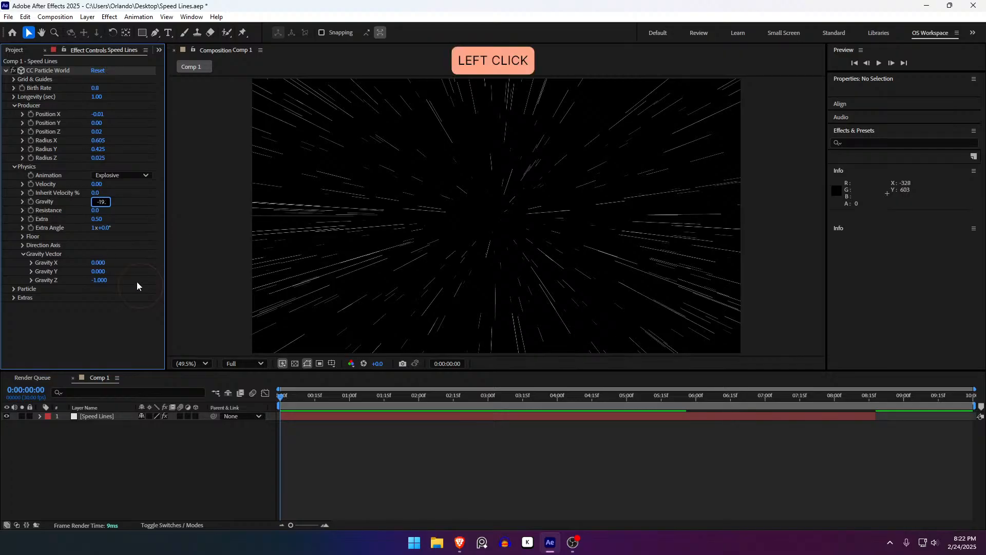
click(355, 501)
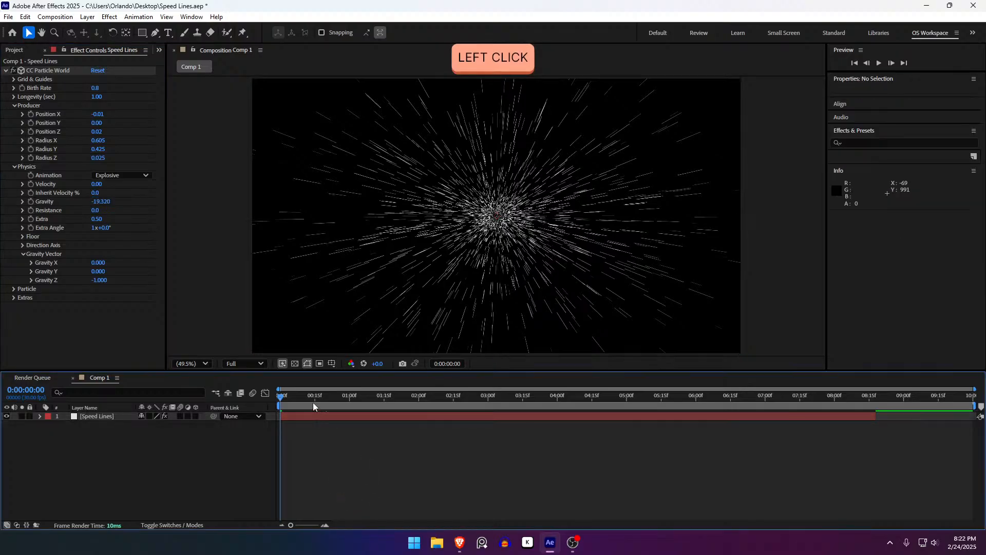
drag(294, 396, 231, 406)
key(space)
- Restore the Gravity to a positive 19.320 and preview the lines again
click(97, 202)
text(-19.)
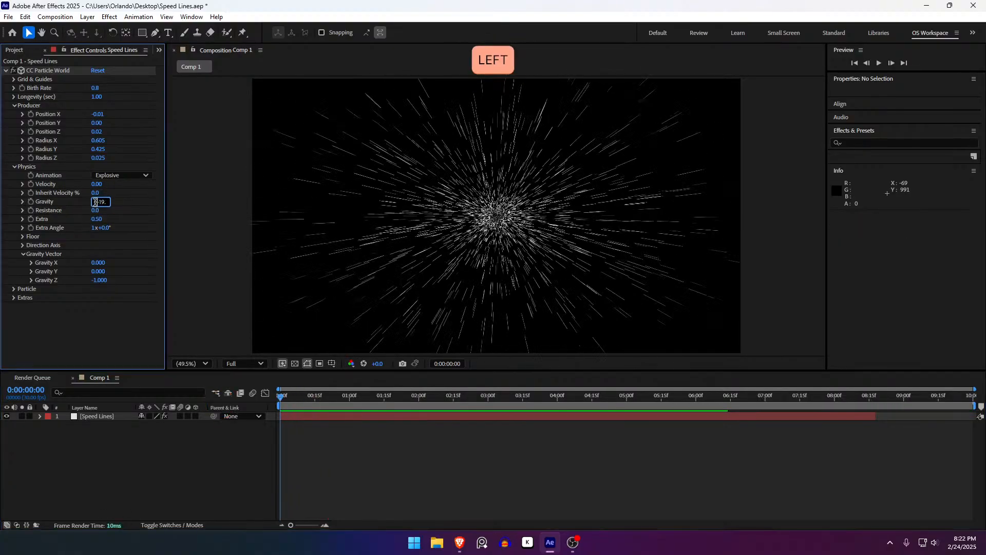
key(Return)
click(353, 469)
key(space)
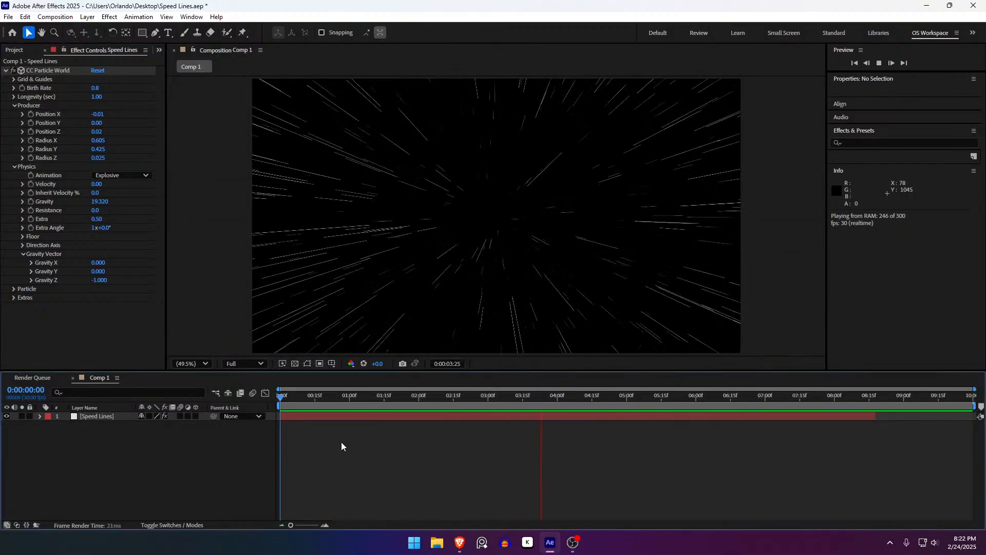
- Set a Birth Rate keyframe on the Speed Lines layer at 0:00:02:00
drag(360, 401, 411, 397)
click(432, 418)
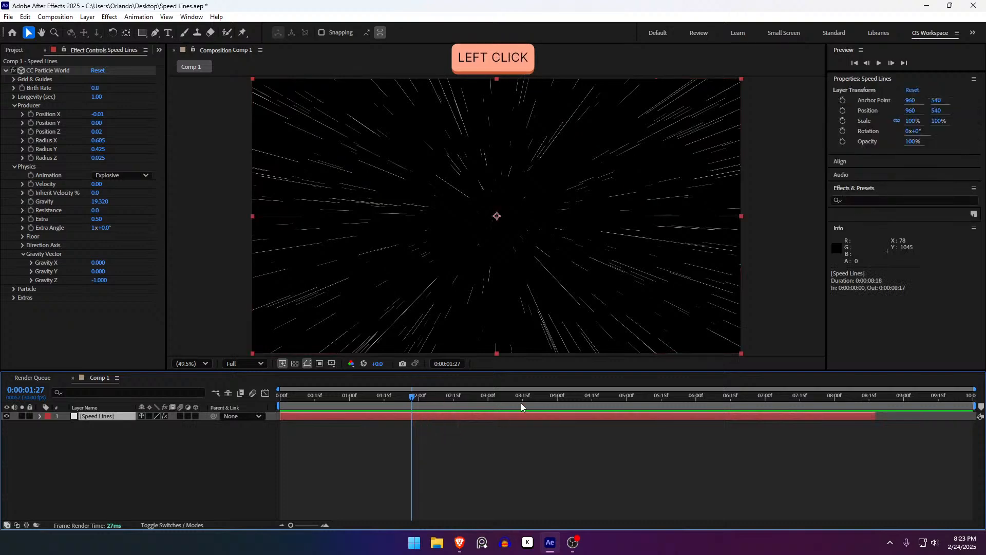
click(419, 397)
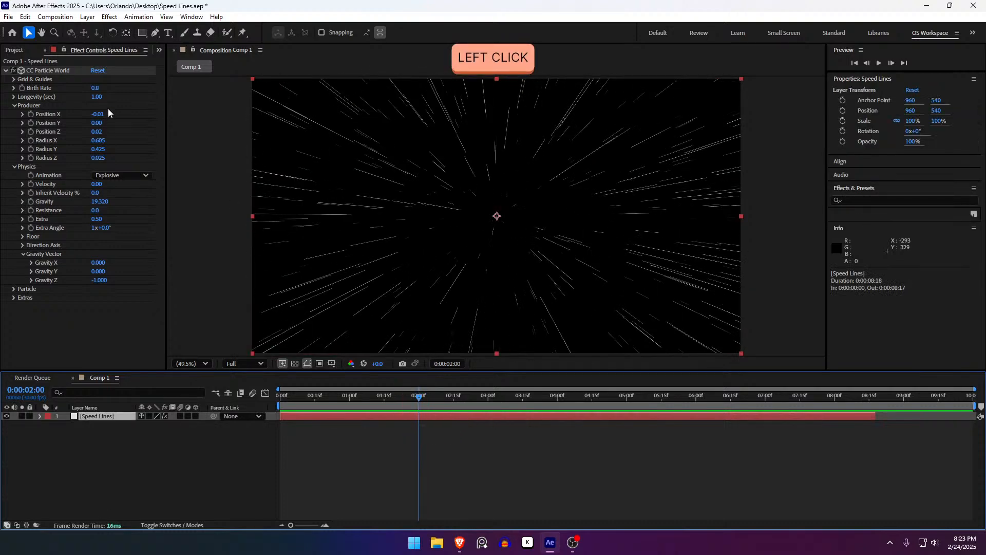
click(25, 88)
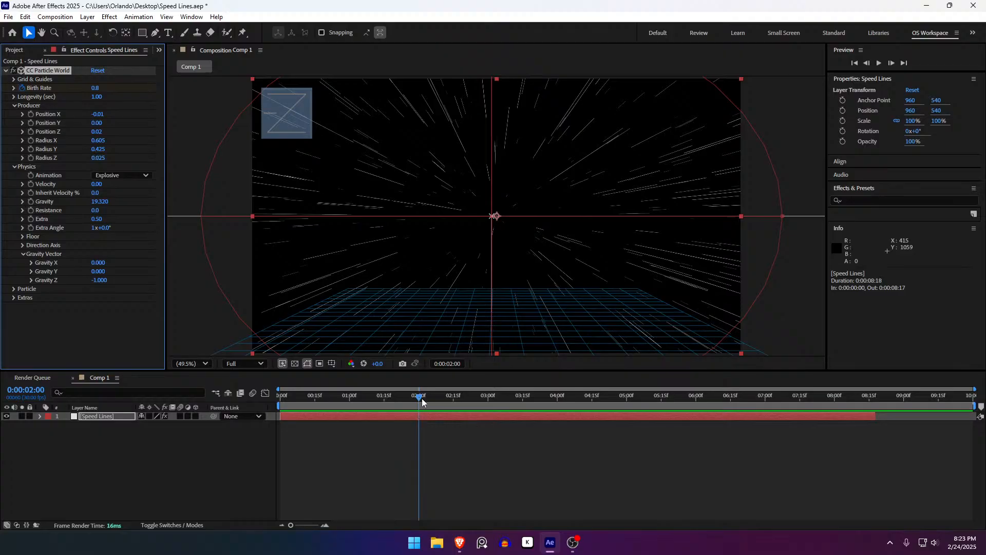
- Set the Birth Rate to 0 at 0:00:02:06 and reveal the layer's keyframes in the timeline
drag(422, 401, 435, 400)
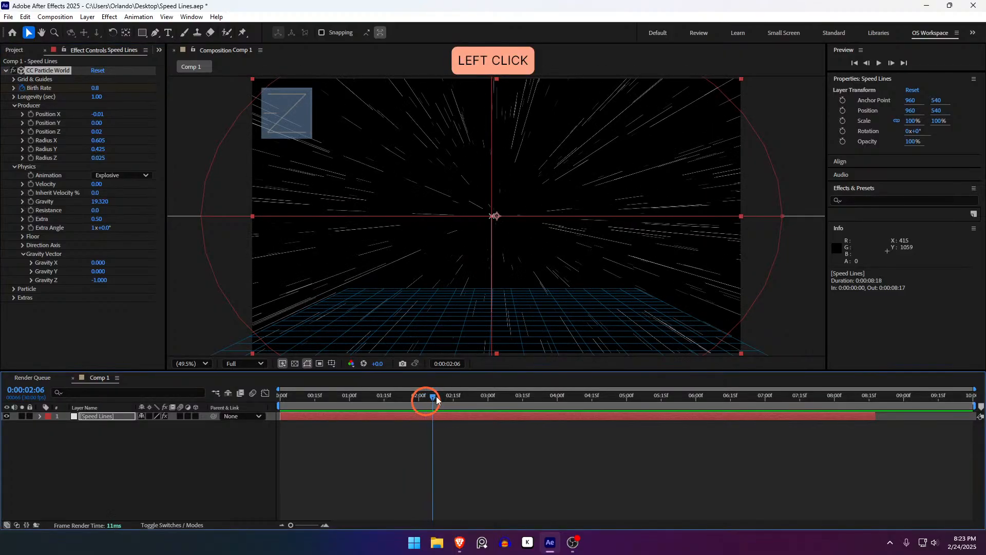
click(94, 88)
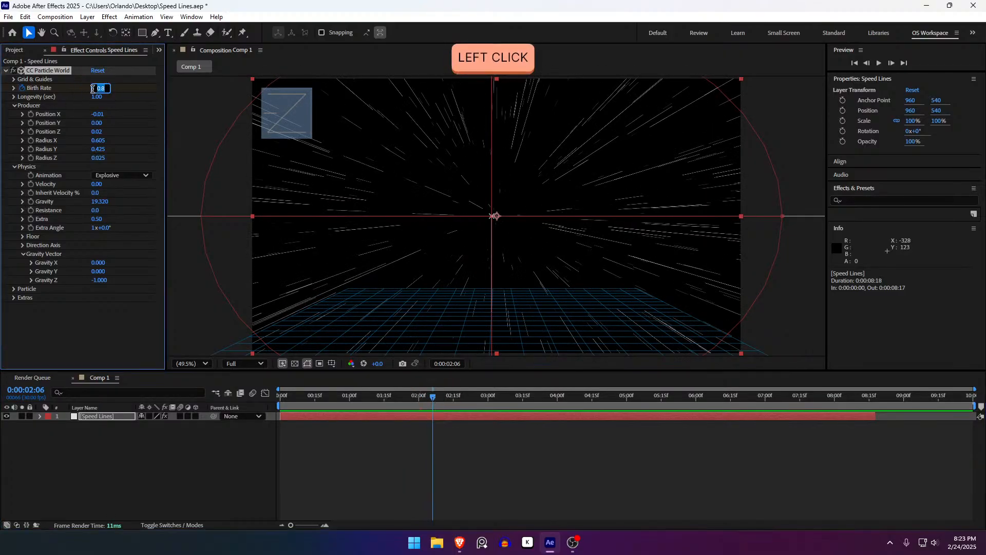
key(Return)
click(483, 457)
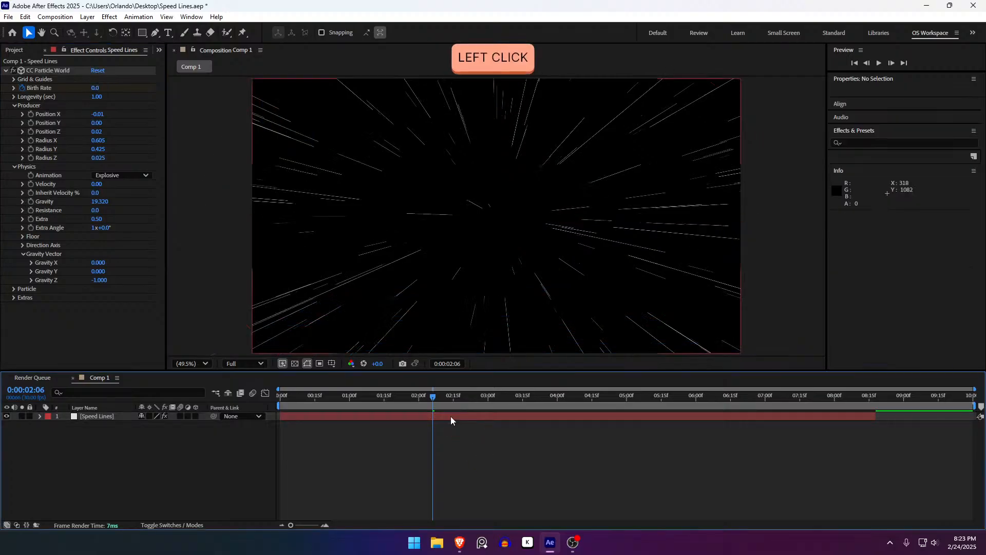
click(451, 416)
key(u)
click(465, 472)
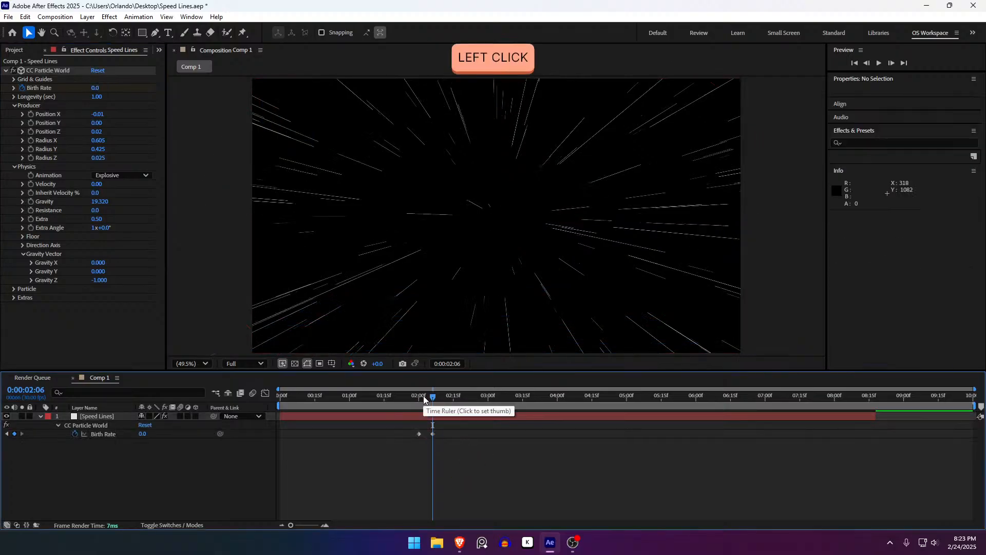
- Preview the speed lines stopping around the two Birth Rate keyframes from several starting points and scrub across them
drag(424, 399, 392, 400)
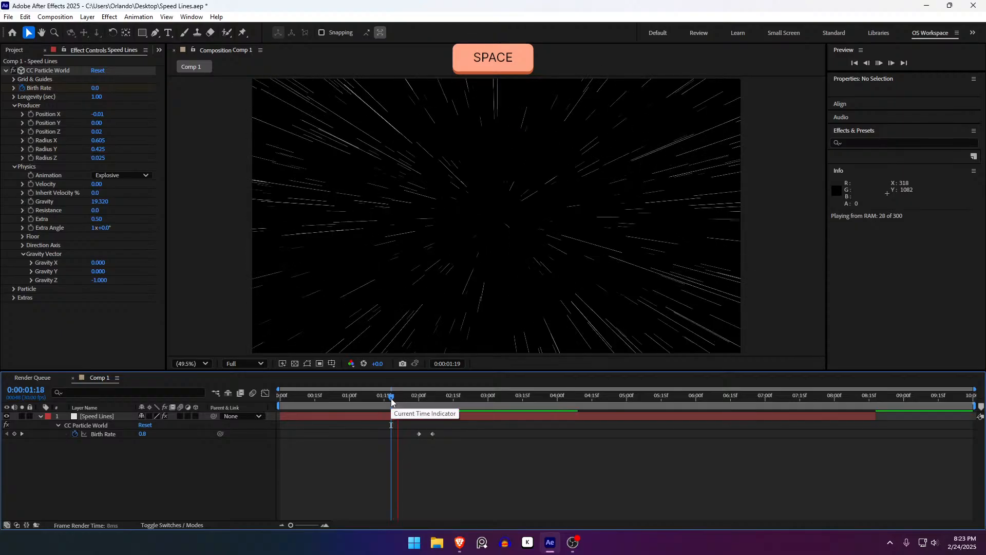
key(space)
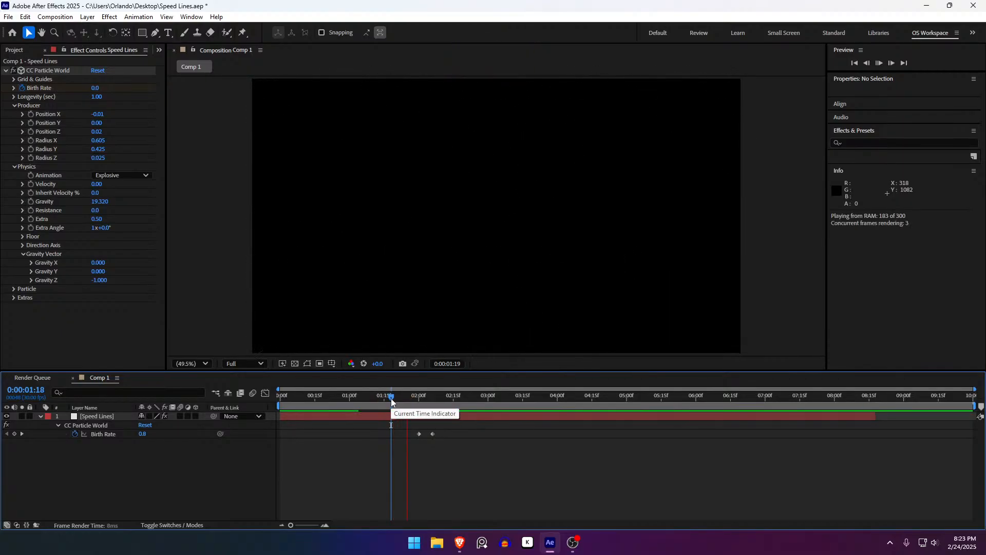
click(391, 399)
key(space)
drag(396, 401, 308, 404)
key(space)
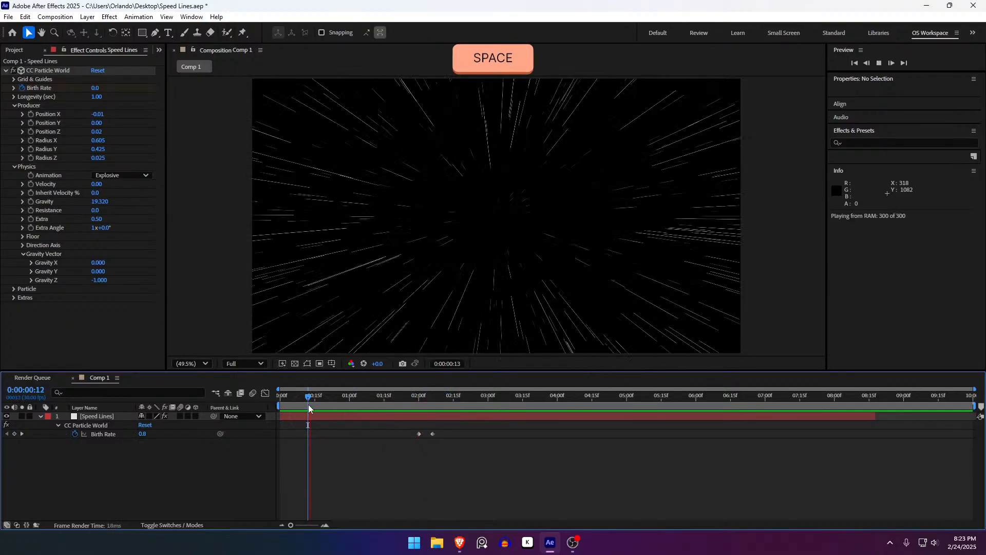
click(428, 401)
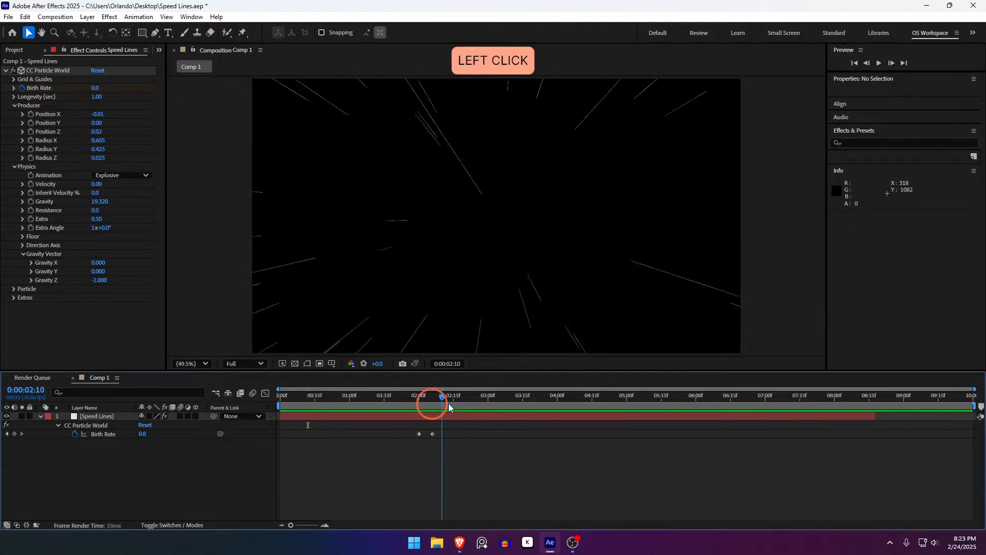
- Expand the Particle settings and try pure red (FF0000) as the Birth Color
click(15, 289)
scroll(31, 260, down, 1)
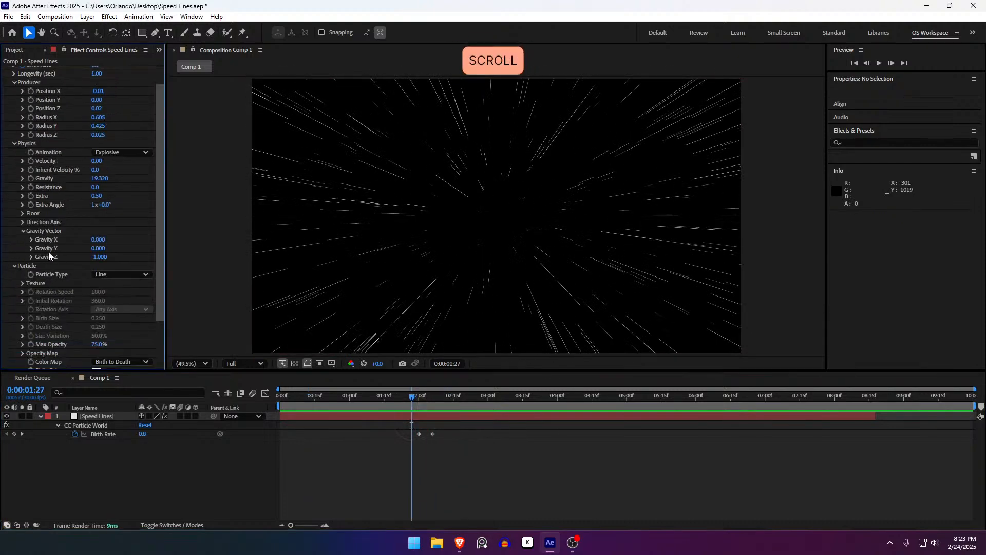
scroll(41, 231, up, 1)
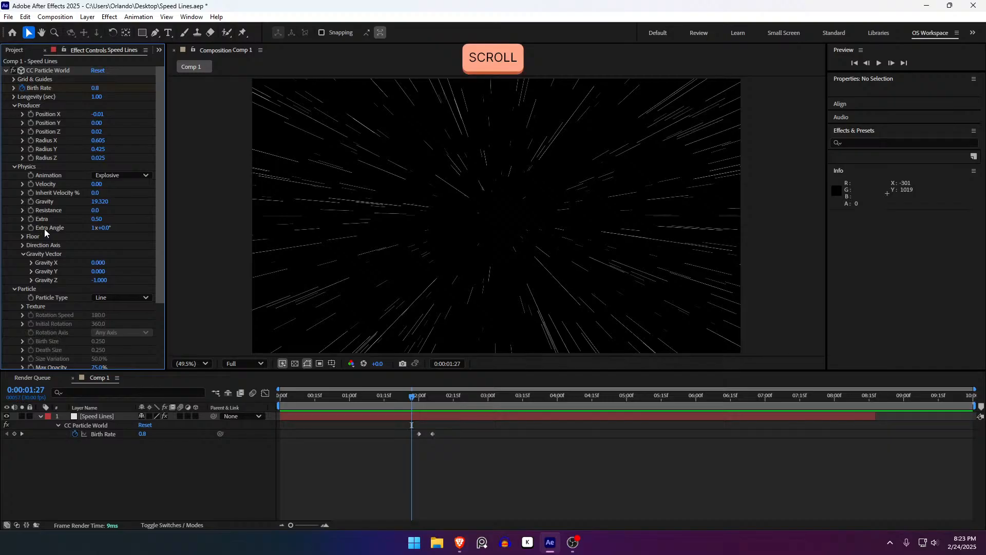
scroll(44, 229, down, 3)
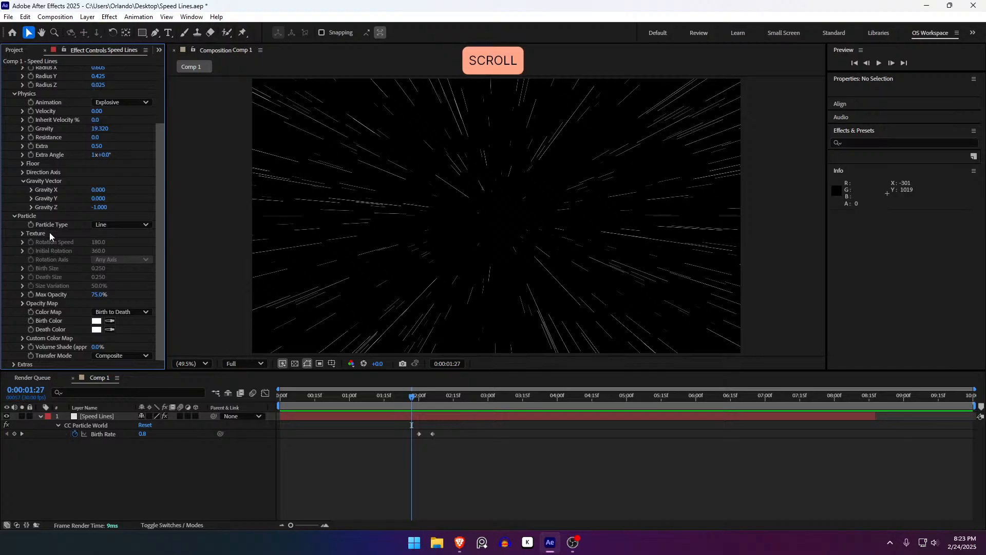
mouse_move(417, 397)
mouse_down()
mouse_move(458, 397)
mouse_move(417, 397)
mouse_up()
click(96, 321)
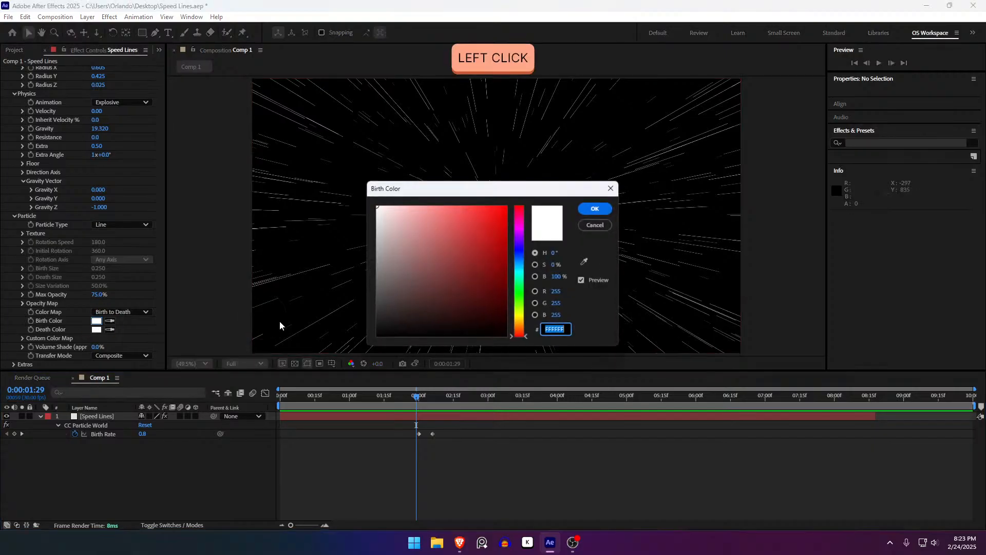
click(498, 214)
click(594, 208)
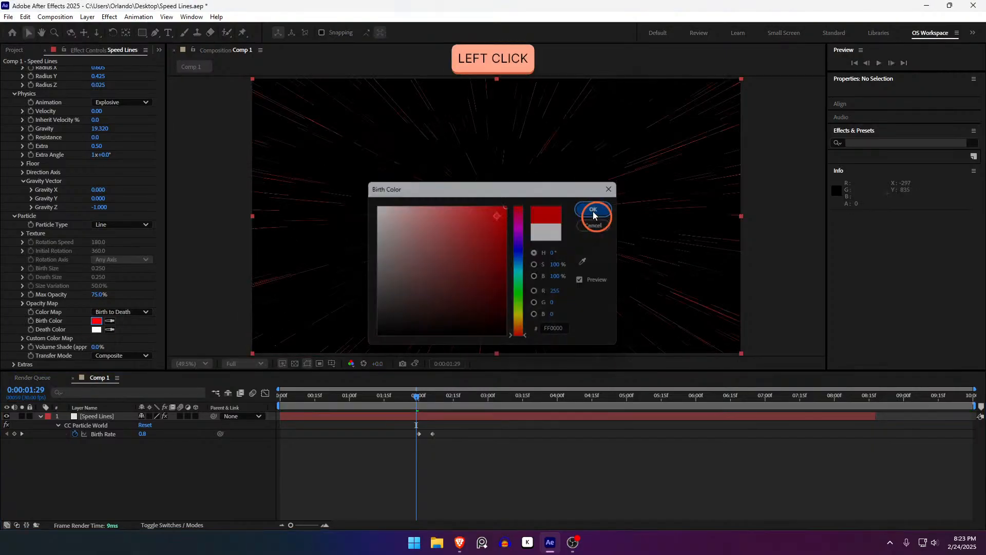
- Try pure red (FF0000) as the Death Color and undo both particle color changes
click(97, 329)
drag(458, 284, 516, 204)
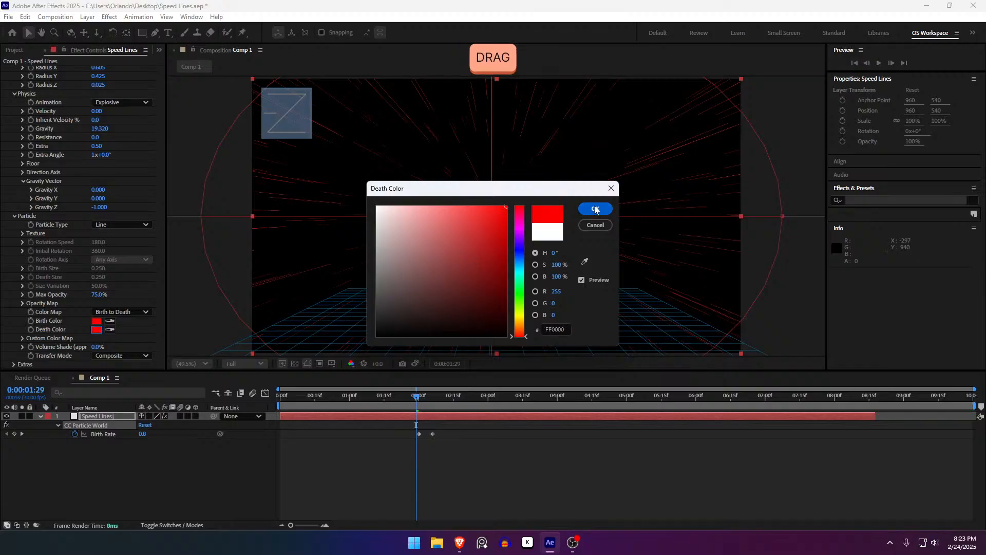
click(594, 210)
click(539, 216)
key(ctrl+z)
key(ctrl+z)
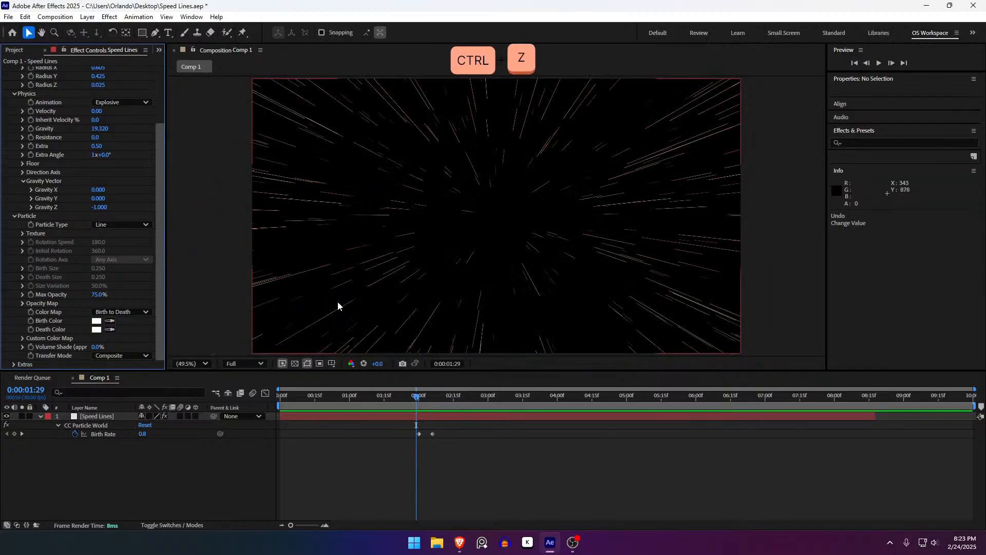
- Try raising the particles' Max Opacity and undo the change
drag(99, 294, 270, 294)
key(ctrl+z)
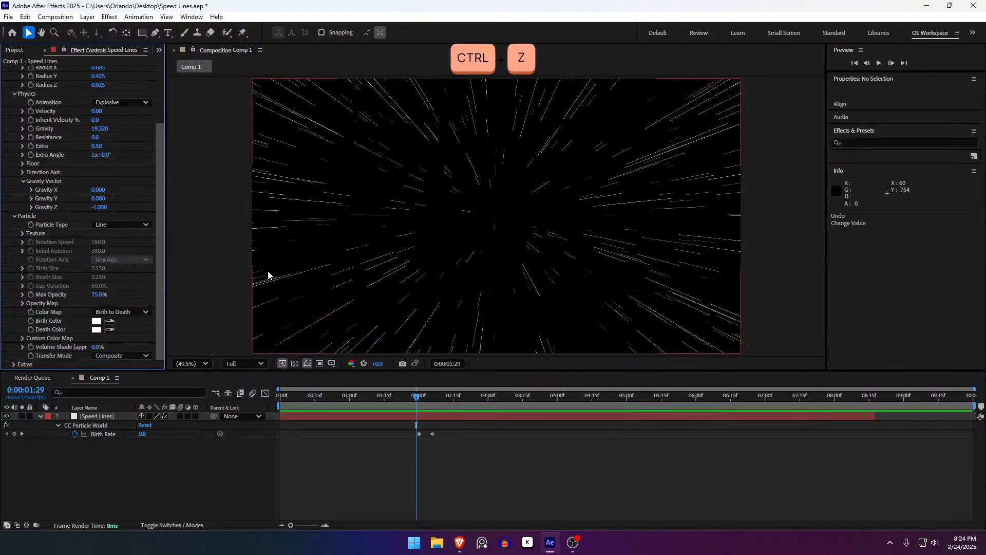
click(445, 447)
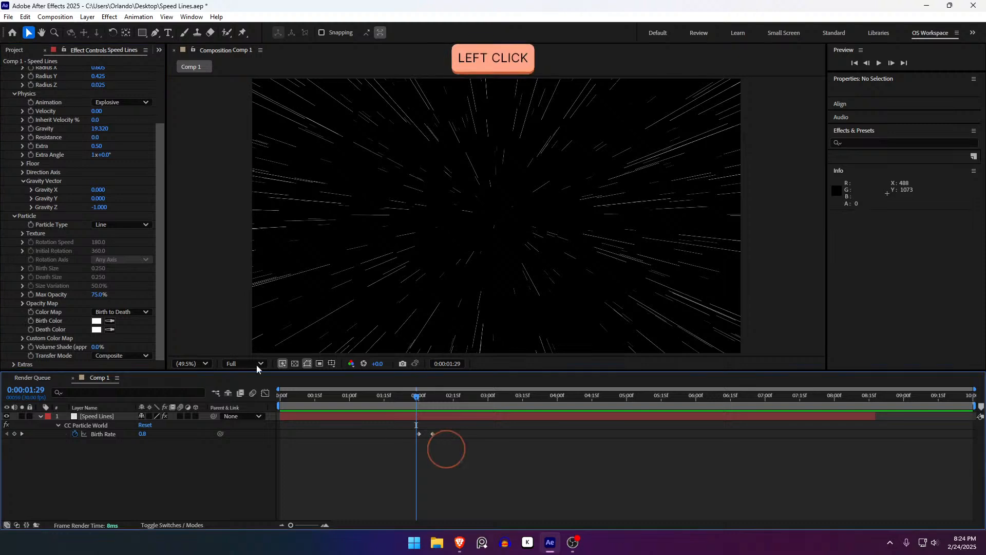
- Collapse the CC Particle World settings and apply the Minimax effect to the Speed Lines layer
scroll(32, 131, up, 3)
click(6, 71)
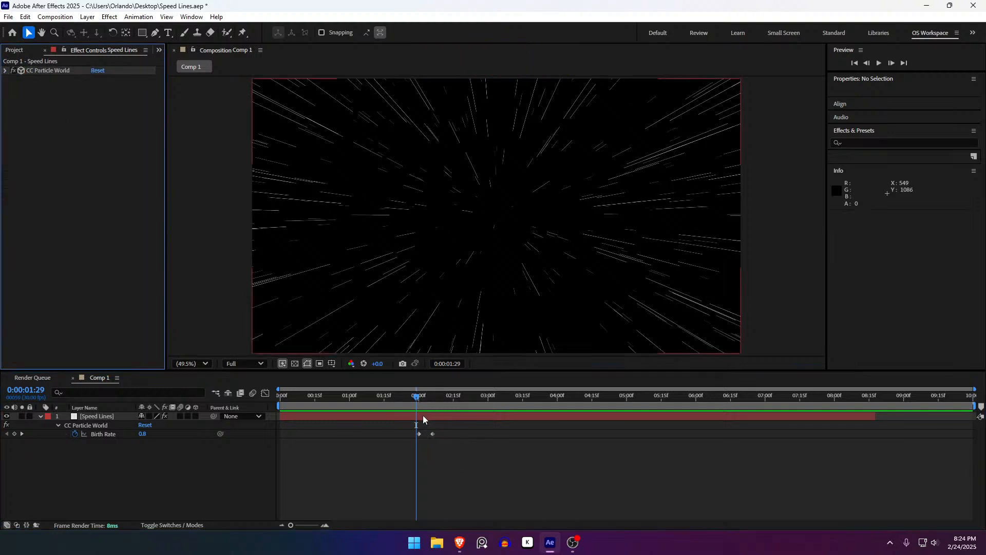
click(424, 419)
key(ctrl+space)
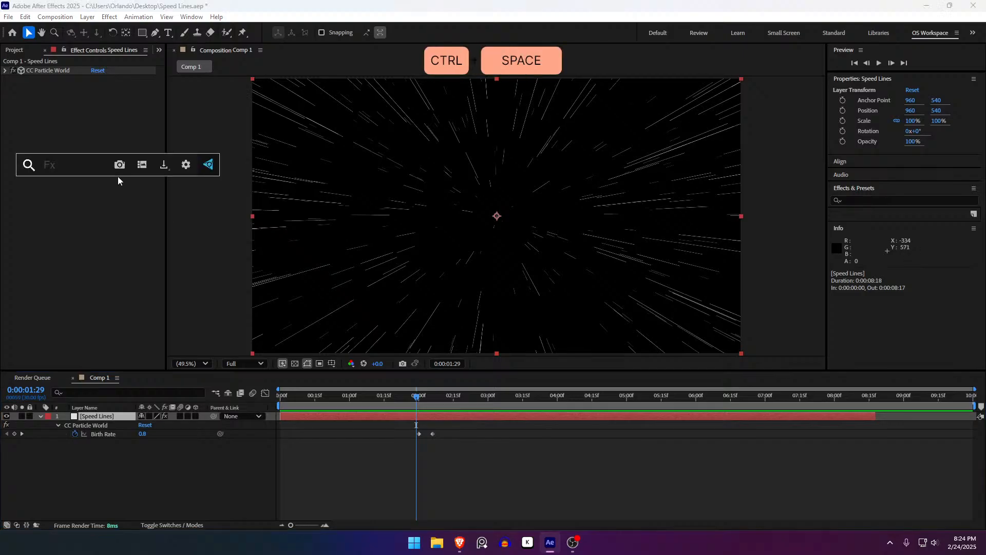
text(minimax)
key(Return)
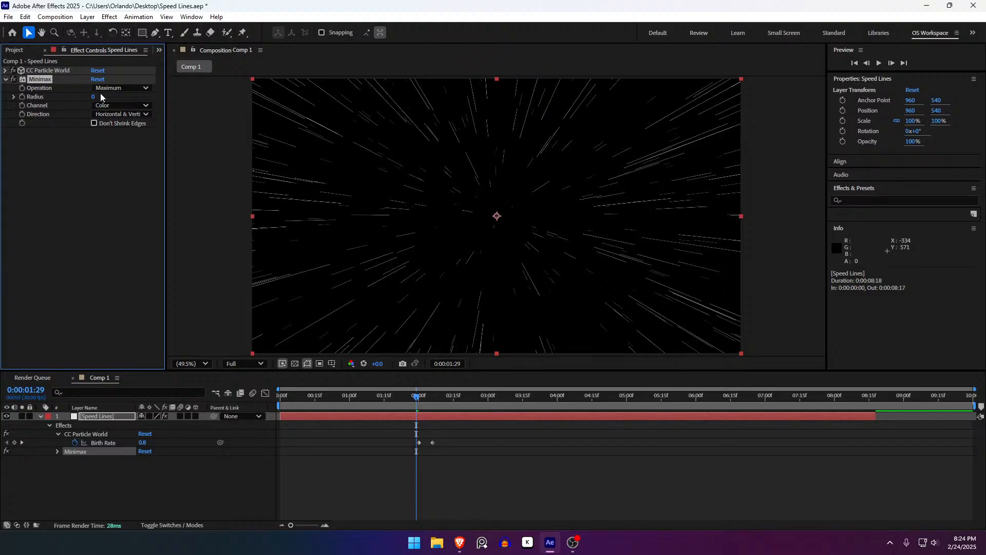
- Set the Minimax Channel to Alpha and Color and the Radius to 4
click(111, 106)
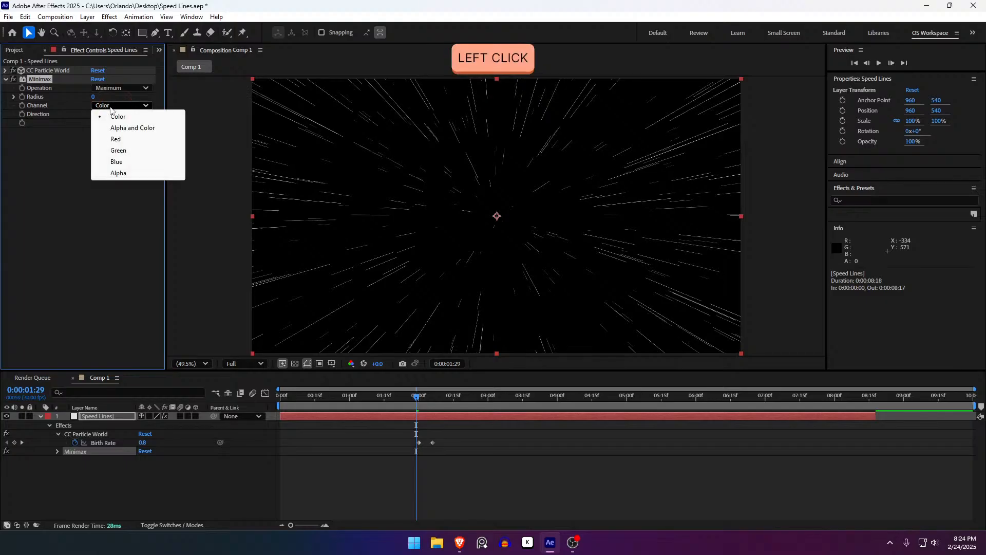
click(123, 129)
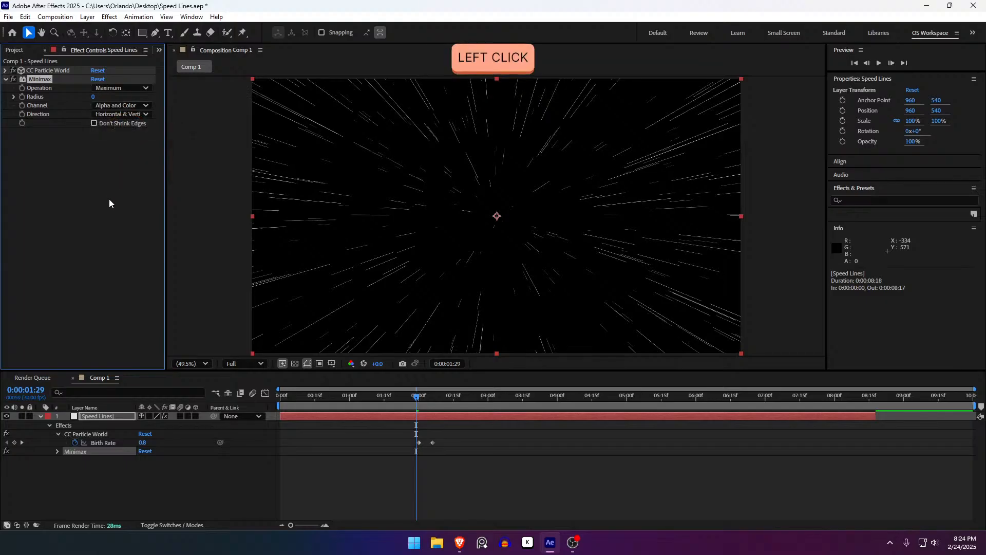
click(94, 160)
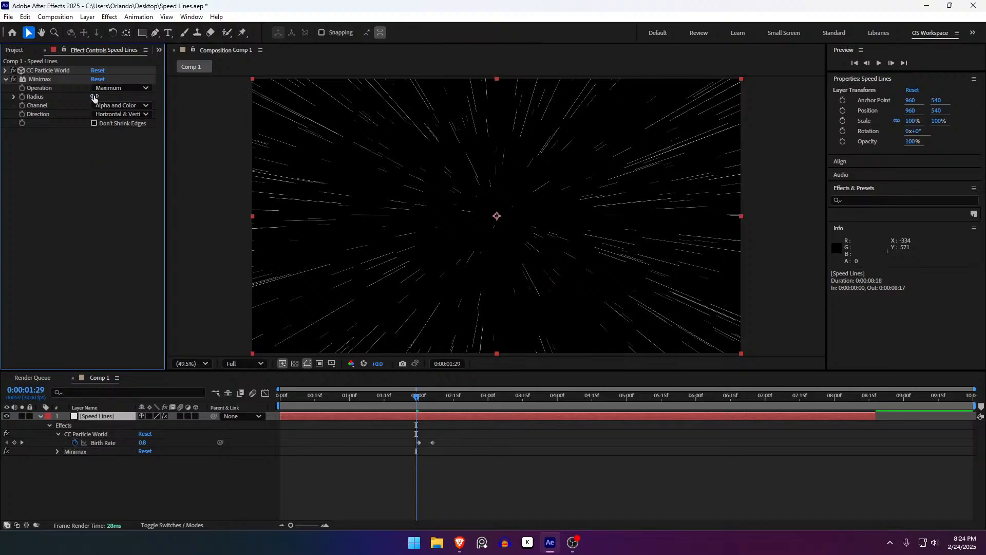
click(94, 97)
text(5)
key(Return)
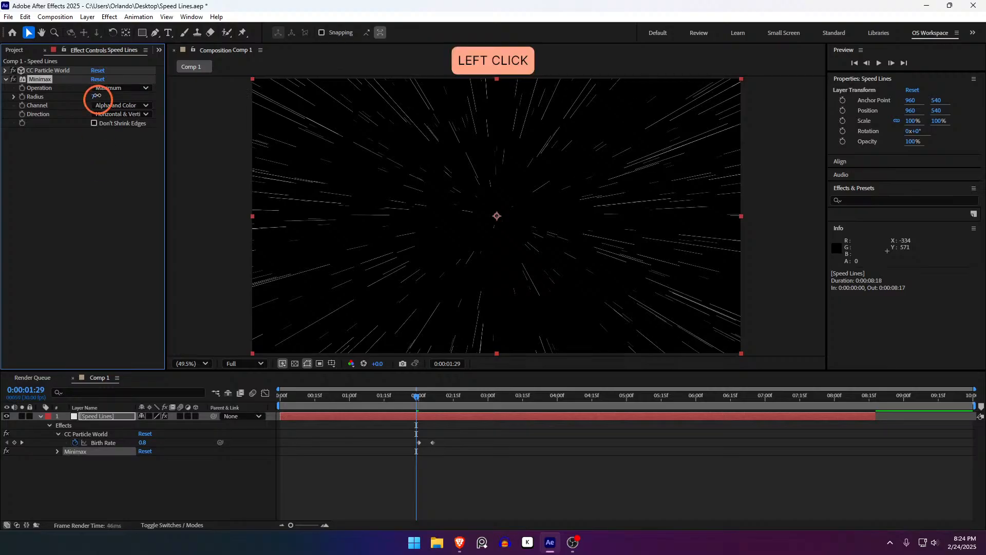
drag(97, 96, 96, 96)
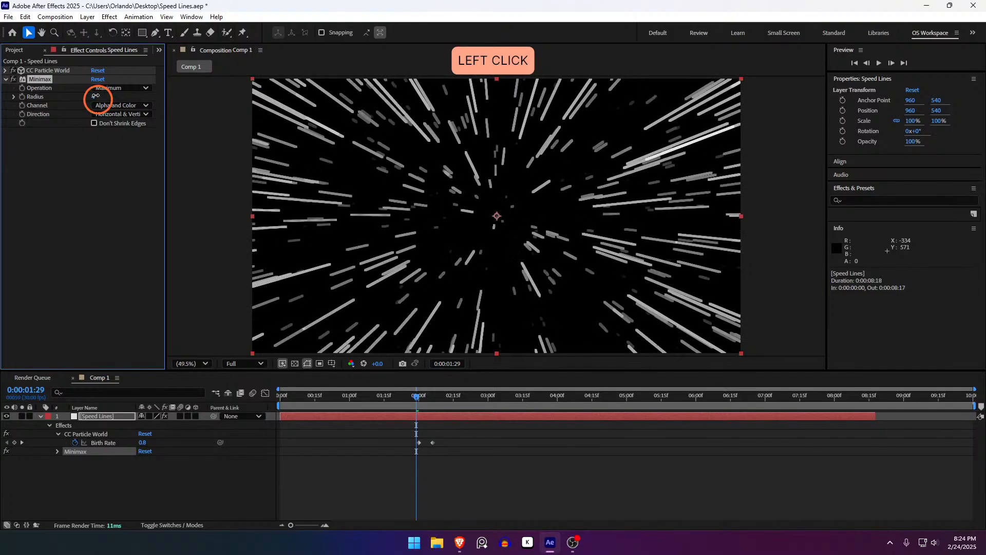
- Preview the thickened speed lines from the start and park the playhead at 0:00:01:20
click(424, 476)
drag(416, 396, 238, 407)
key(space)
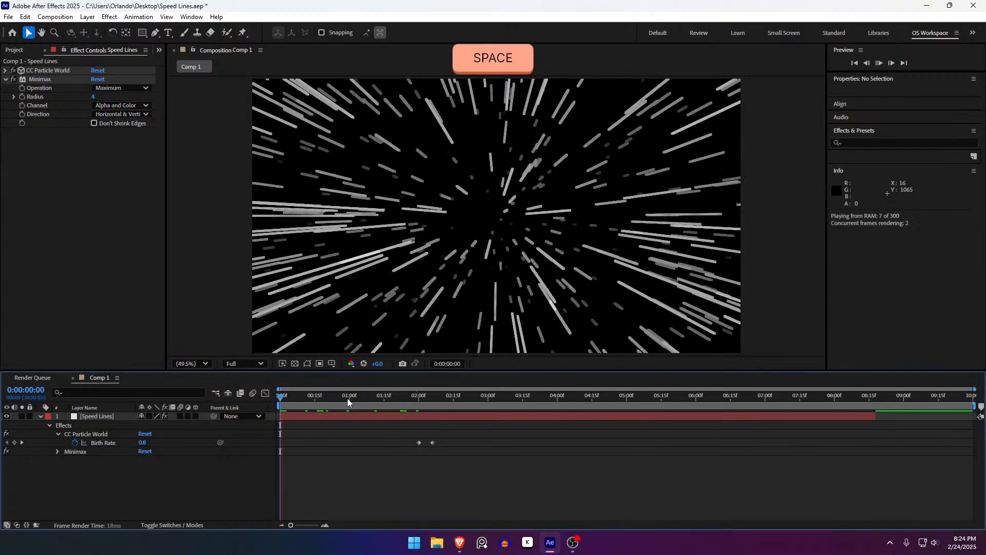
click(367, 400)
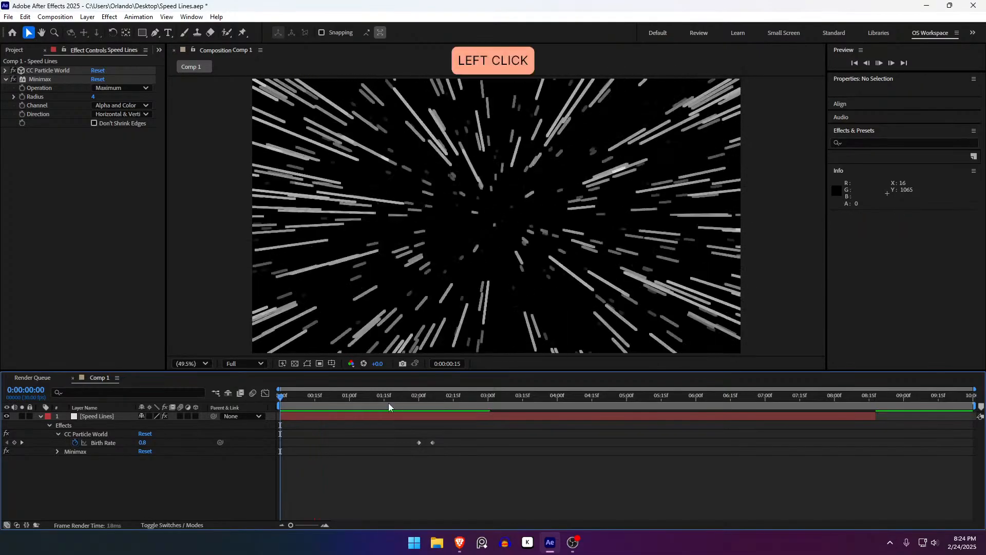
mouse_move(388, 403)
mouse_down()
mouse_move(445, 407)
mouse_move(390, 414)
mouse_move(395, 406)
mouse_up()
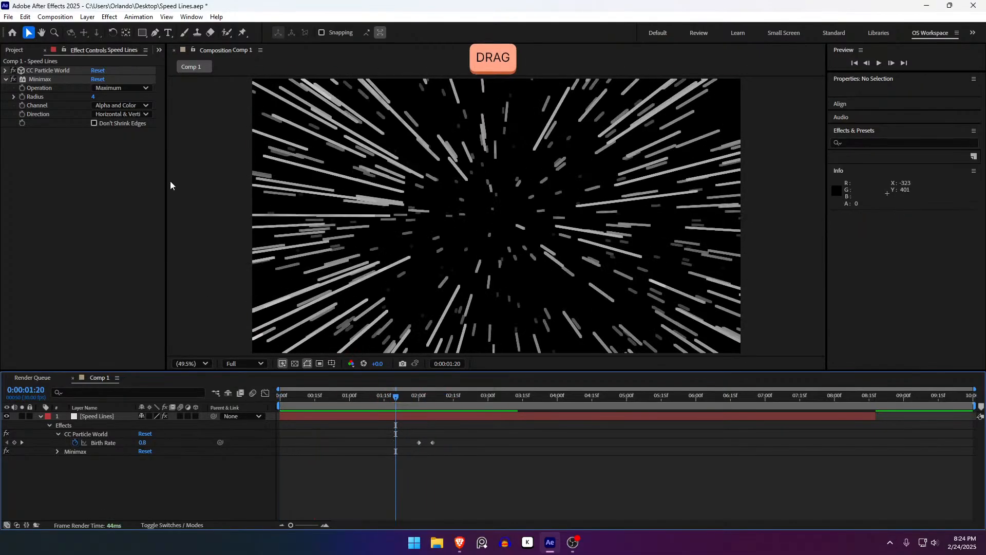
- Try a Minimax Radius of 25 and preview the much thicker lines from the start of the composition
drag(94, 98, 104, 97)
click(412, 463)
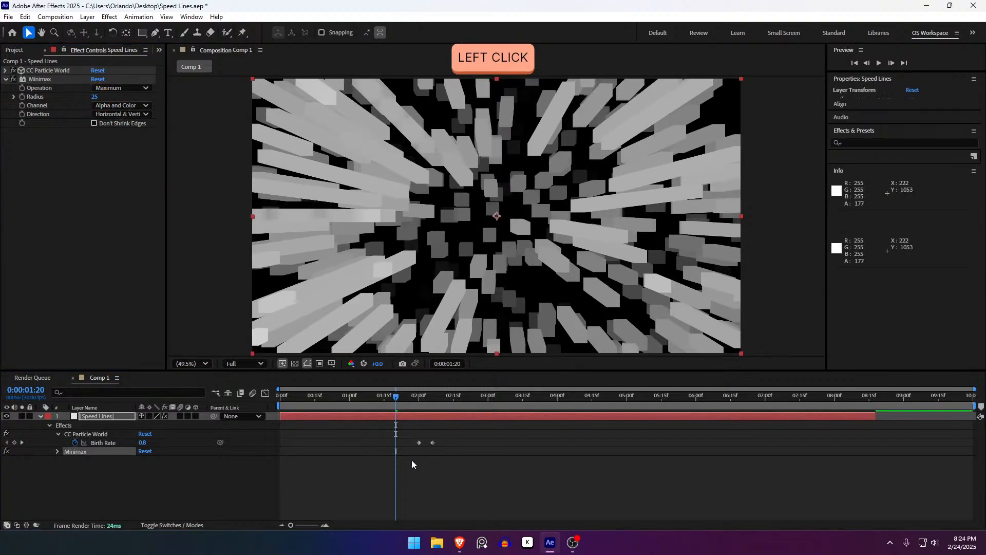
drag(377, 398, 271, 403)
key(space)
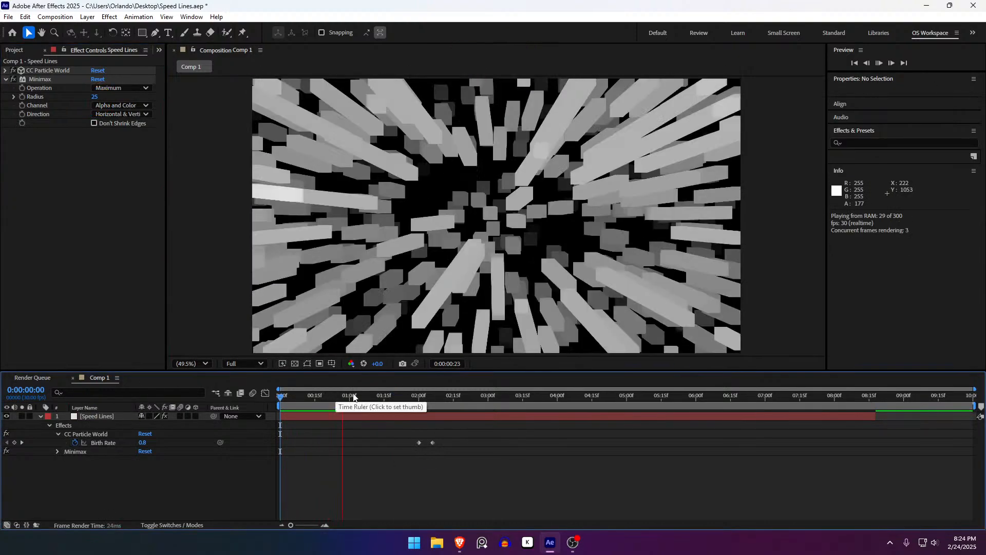
drag(355, 397, 437, 397)
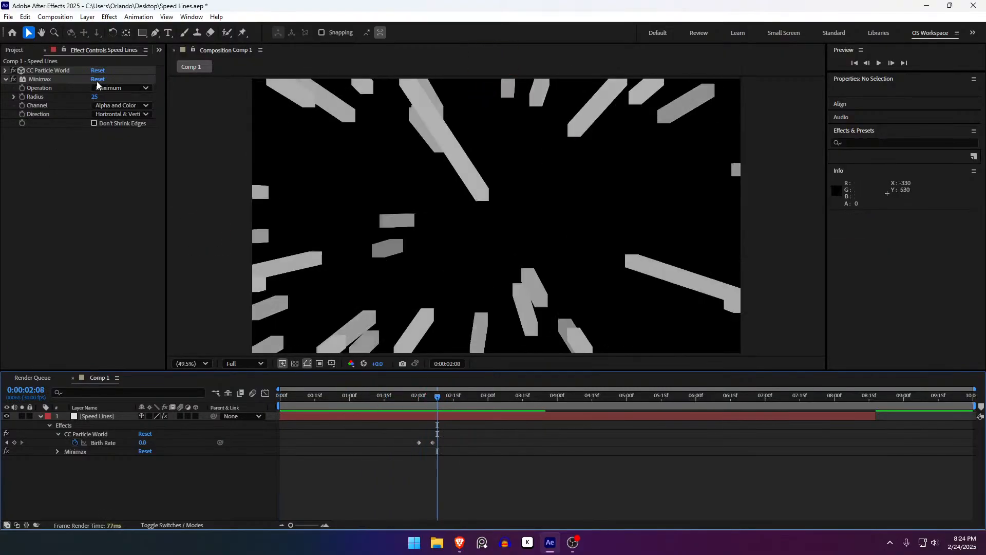
- Reset the Minimax effect, keeping Alpha and Color as its Channel, and preview the animation from the start
click(97, 80)
click(110, 106)
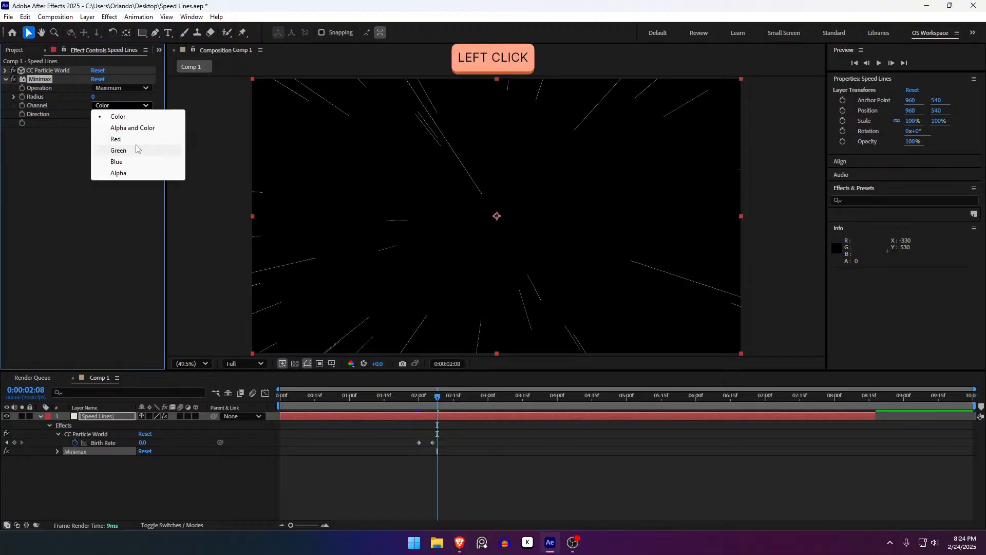
click(143, 129)
click(436, 462)
drag(415, 396, 331, 397)
key(space)
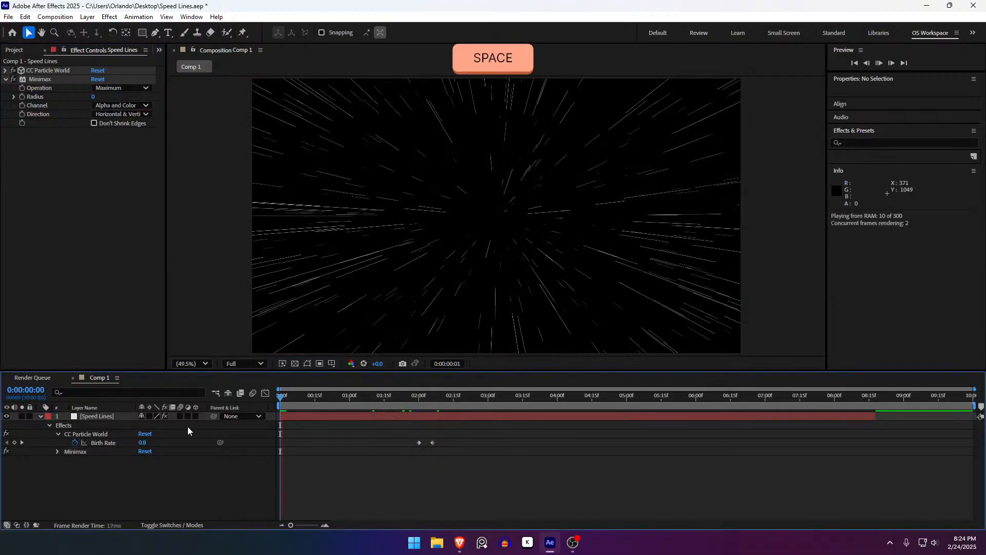
- Move the two Birth Rate keyframes earlier, to 0:00:01:00 and 0:00:01:15
click(415, 443)
key(space)
drag(440, 439, 385, 442)
click(380, 437)
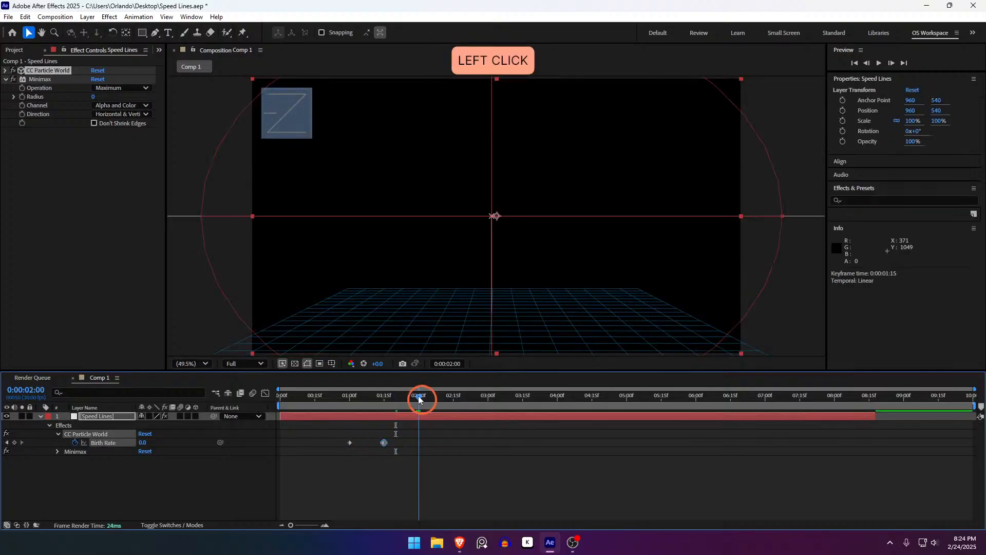
- Shorten the work area to end at about 2 seconds and preview the speed lines within it
drag(418, 398, 422, 405)
key(space)
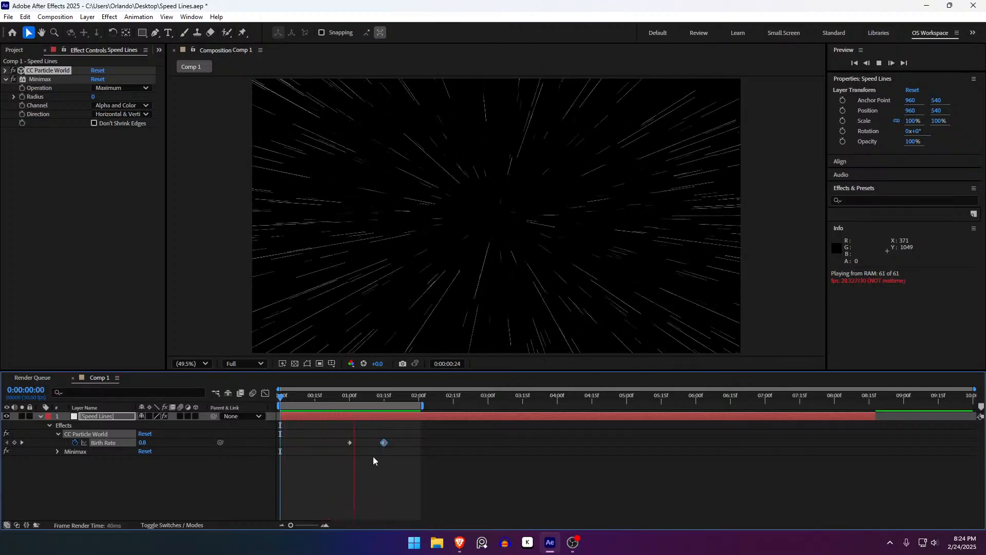
key(space)
- Add a Birth Rate keyframe at 0:00:00:00 with a value of 0
click(331, 394)
drag(331, 394, 271, 422)
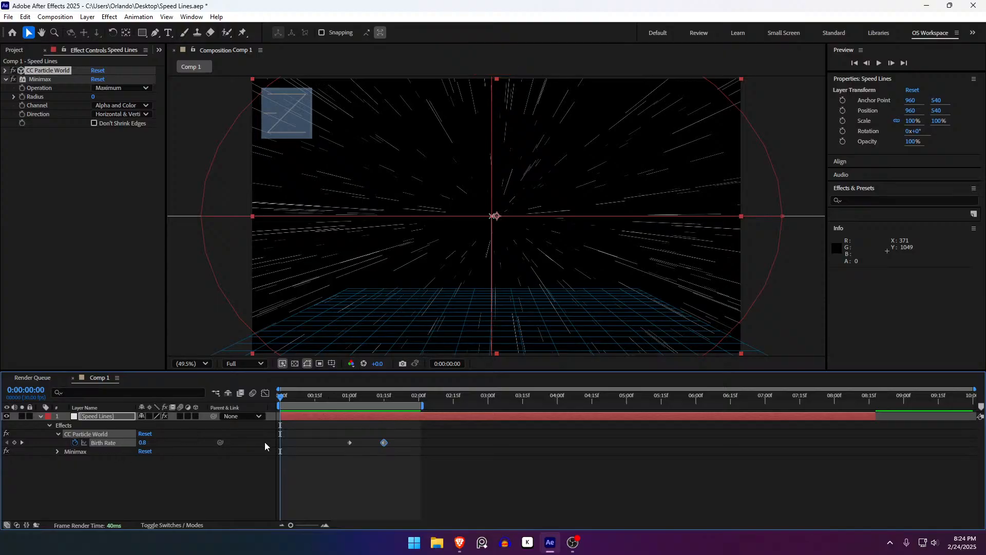
click(308, 473)
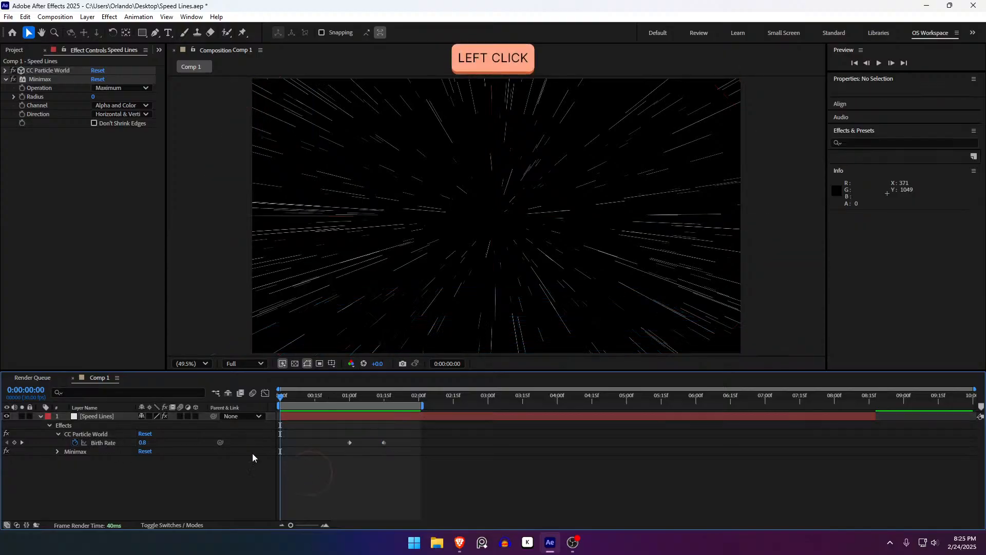
click(14, 443)
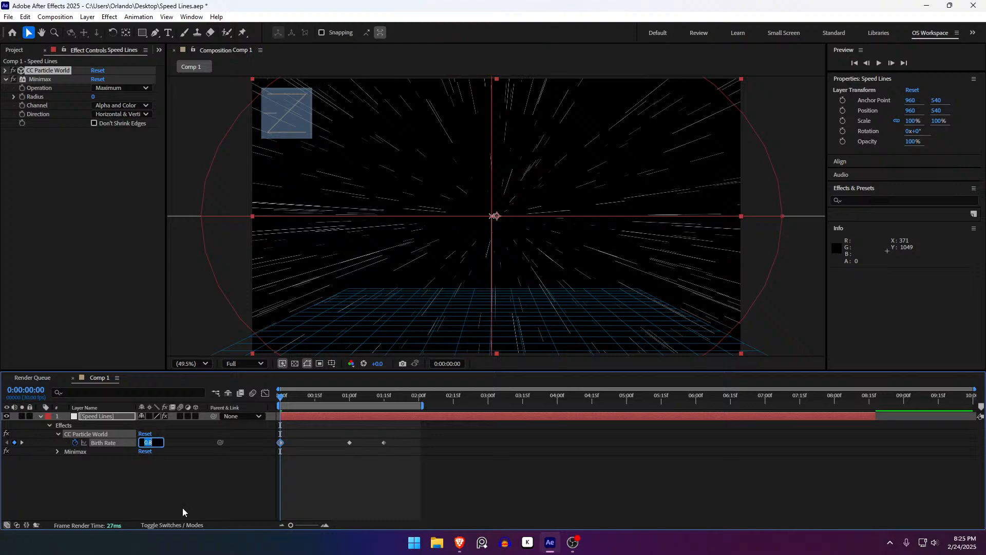
text(0)
key(Return)
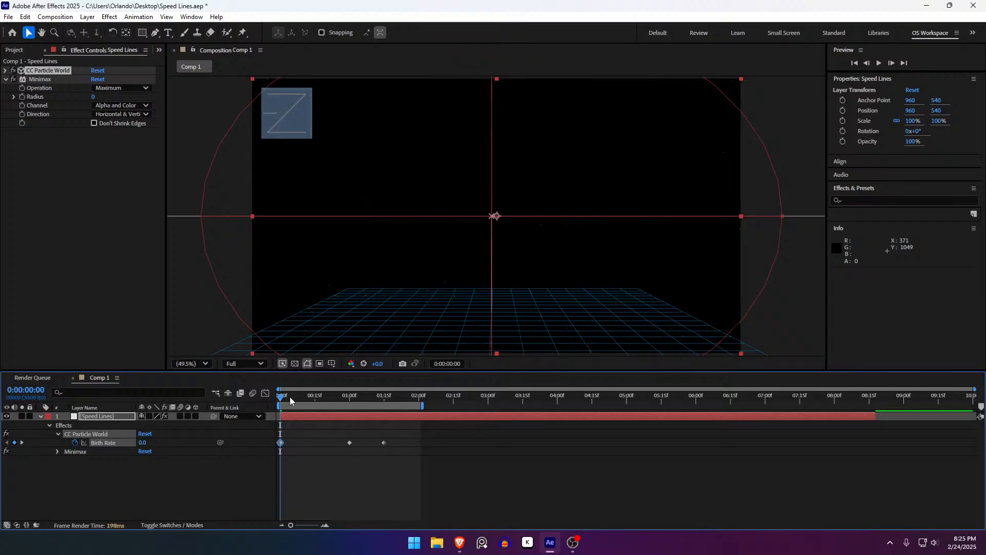
- Place the playhead at 0:00:00:11 and select the Birth Rate keyframe at 0:00:01:00
drag(291, 400, 305, 402)
click(350, 444)
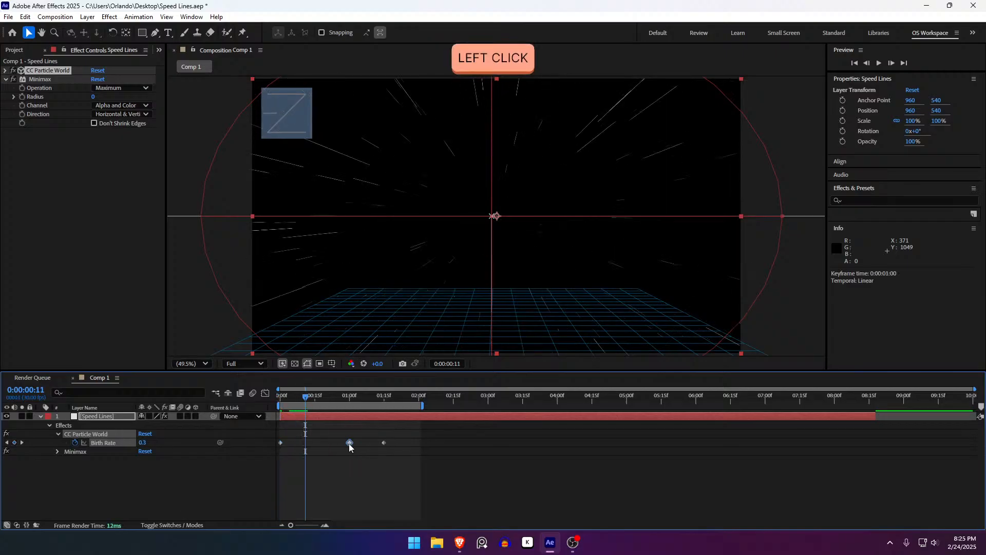